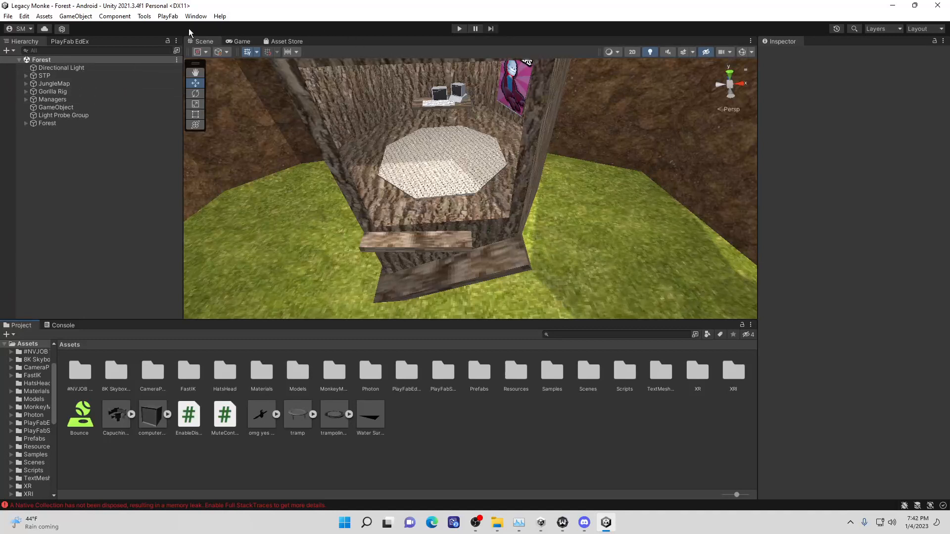
Open the PlayFab Editor Extensions in the Unity editor.
{"action": "left_click", "coordinate": [174, 16]}
{"action": "mouse_move", "coordinate": [196, 16]}
{"action": "mouse_move", "coordinate": [217, 128]}
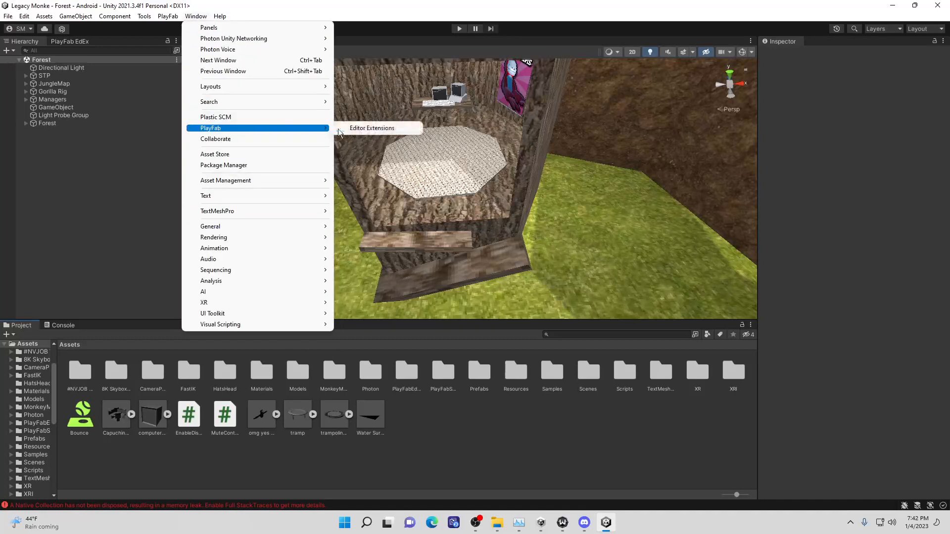
{"action": "left_click", "coordinate": [373, 129]}
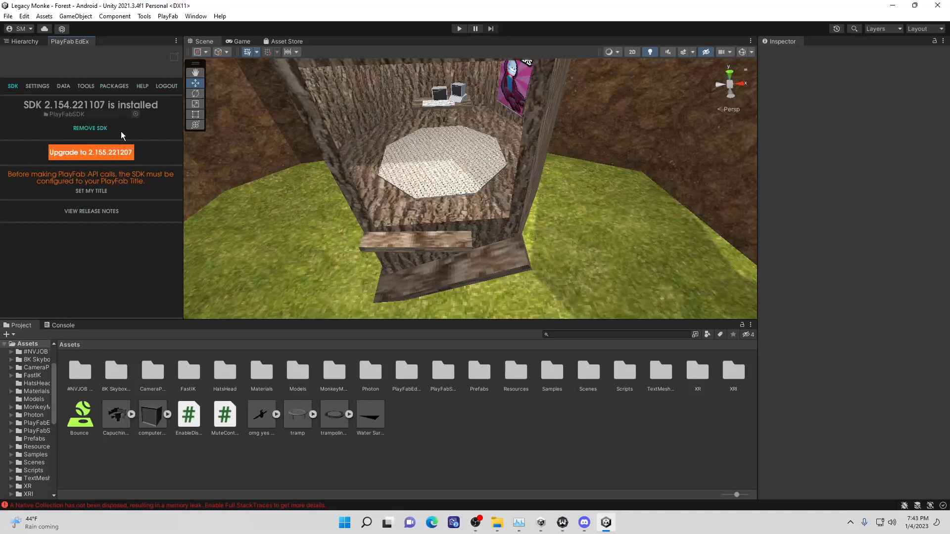
Switch to Edge, go to the PlayFab developer site and open the My Game title of the Monkey Loomers studio.
{"action": "left_click", "coordinate": [432, 523]}
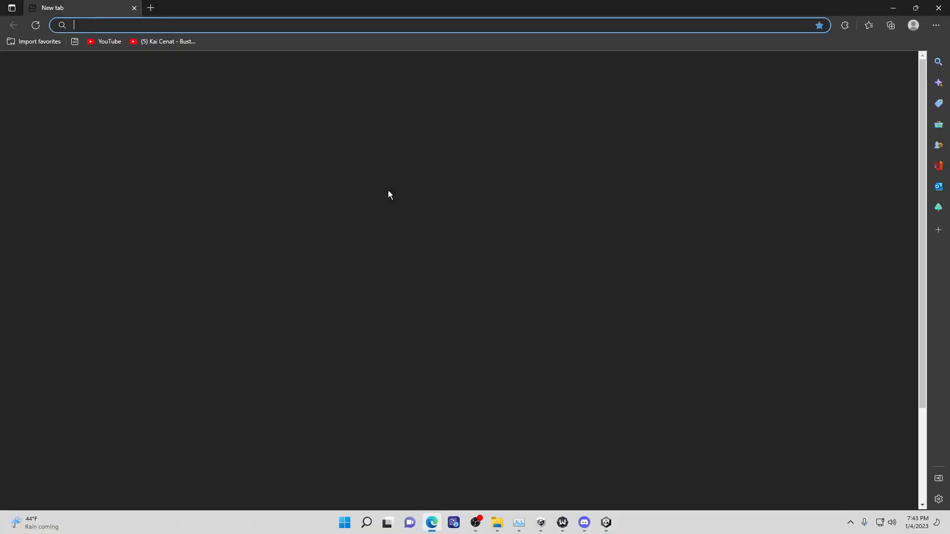
{"action": "type", "text": "playfab"}
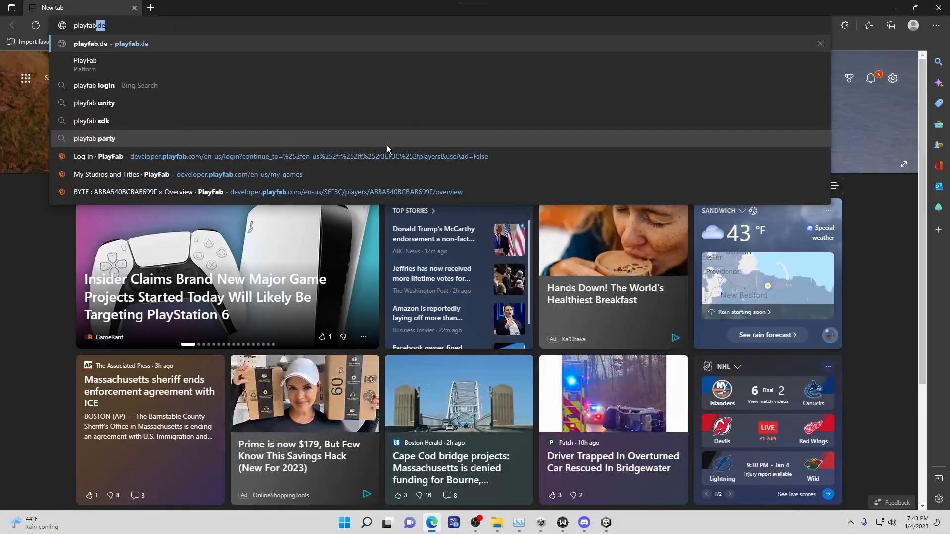
{"action": "key", "text": "Return"}
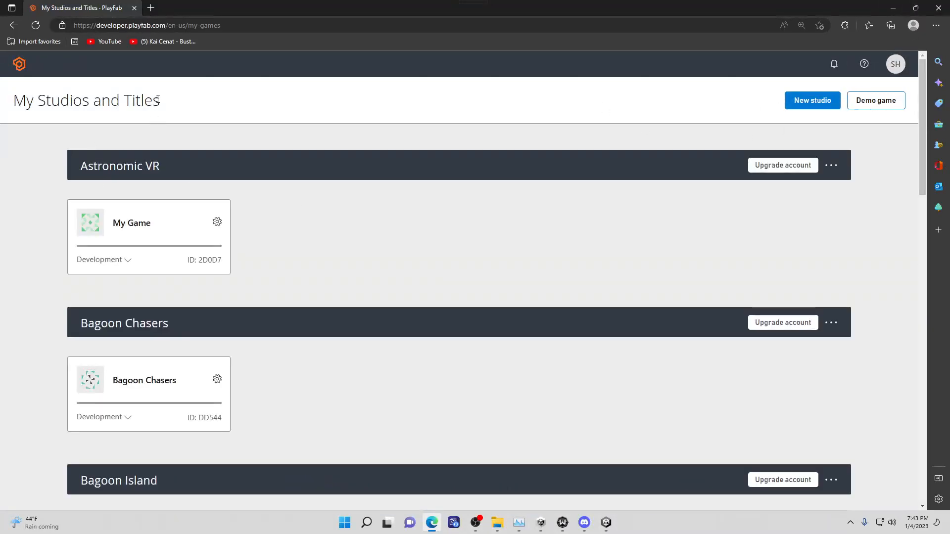
{"action": "scroll", "coordinate": [156, 330], "scroll_direction": "down", "scroll_amount": 5}
{"action": "scroll", "coordinate": [156, 332], "scroll_direction": "up", "scroll_amount": 5}
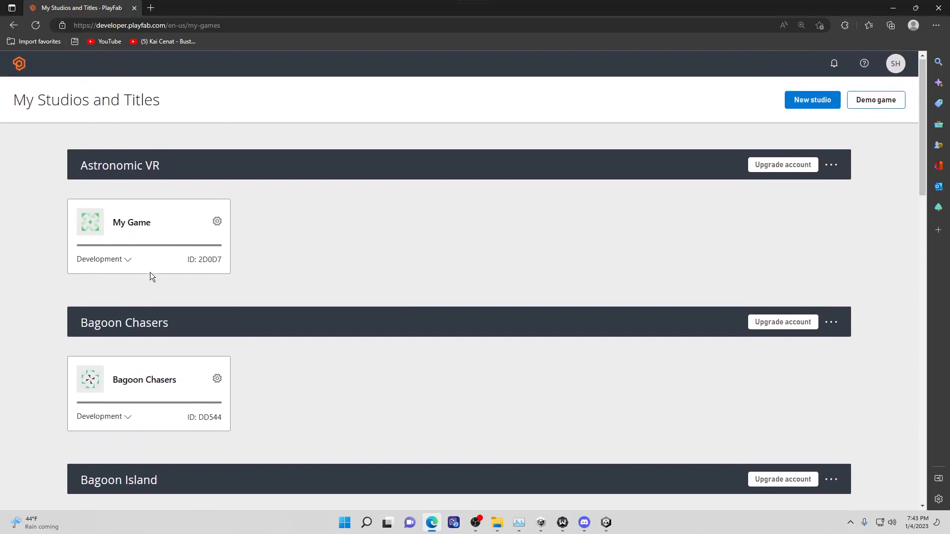
{"action": "scroll", "coordinate": [150, 273], "scroll_direction": "down", "scroll_amount": 10}
{"action": "scroll", "coordinate": [150, 273], "scroll_direction": "down", "scroll_amount": 7}
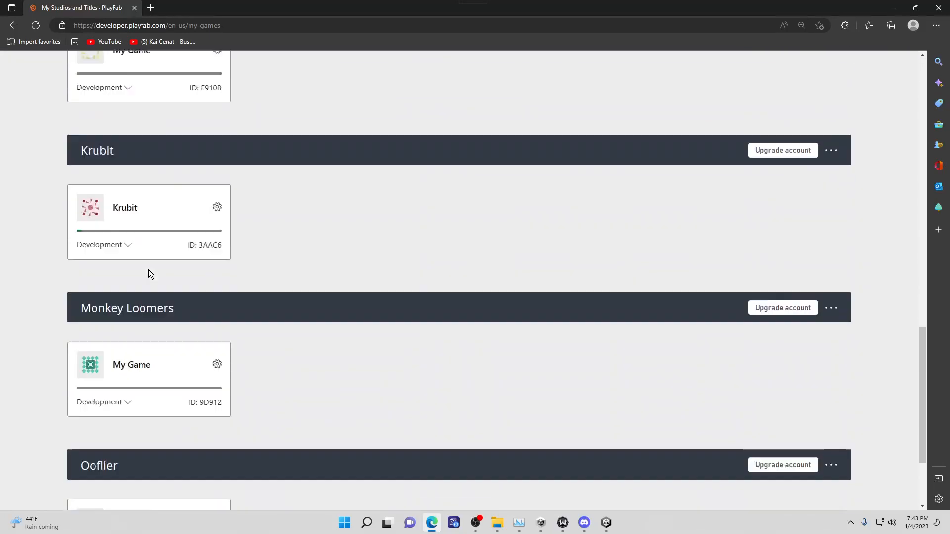
{"action": "left_click", "coordinate": [144, 235]}
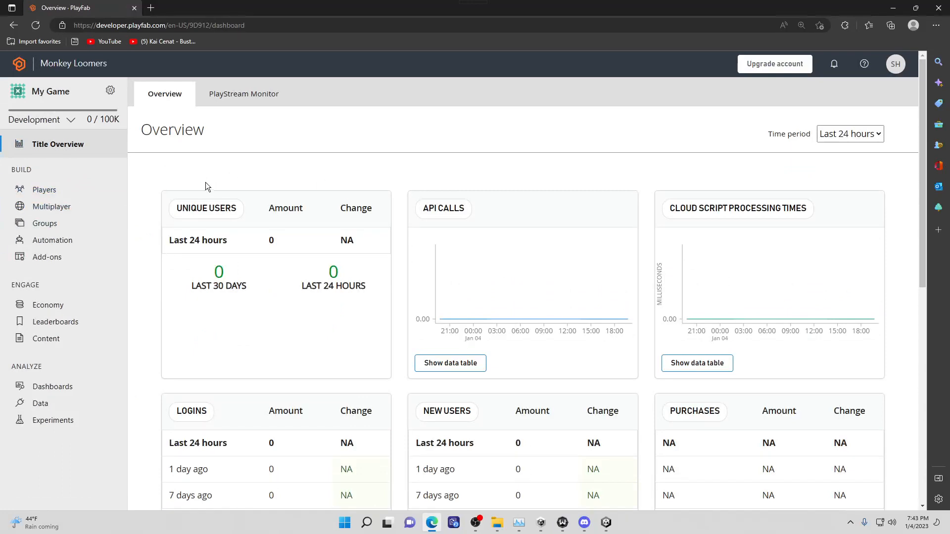
Return to the studios and titles list and highlight the title ID of the Monkey Loomers game.
{"action": "left_click", "coordinate": [14, 26]}
{"action": "scroll", "coordinate": [446, 391], "scroll_direction": "down", "scroll_amount": 8}
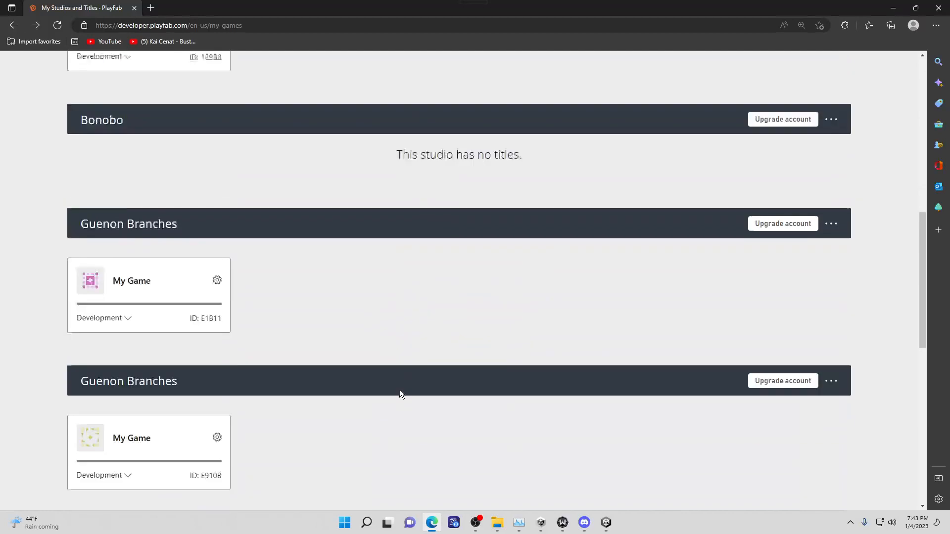
{"action": "left_click_drag", "start_coordinate": [188, 344], "coordinate": [221, 345]}
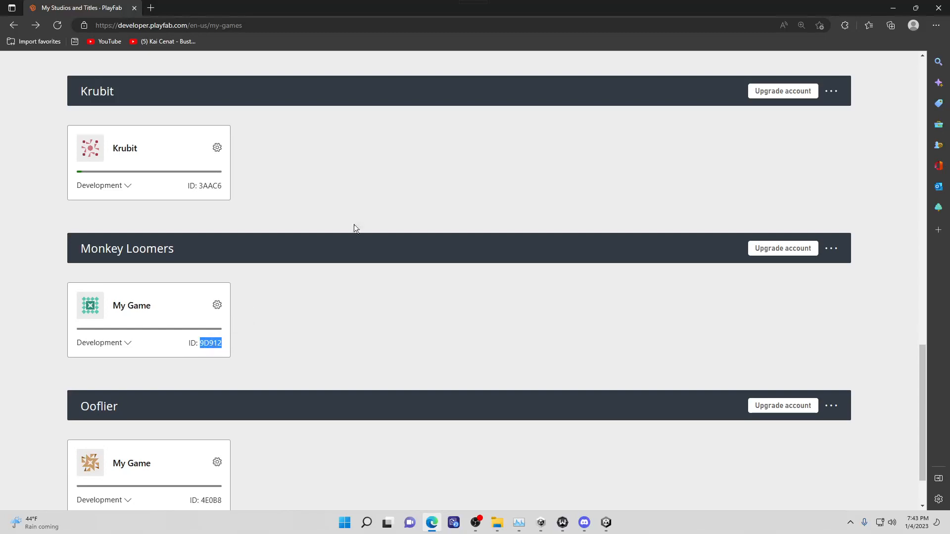
Switch back to Unity and check the studio and title ID in the PlayFab project settings.
{"action": "left_click", "coordinate": [904, 5]}
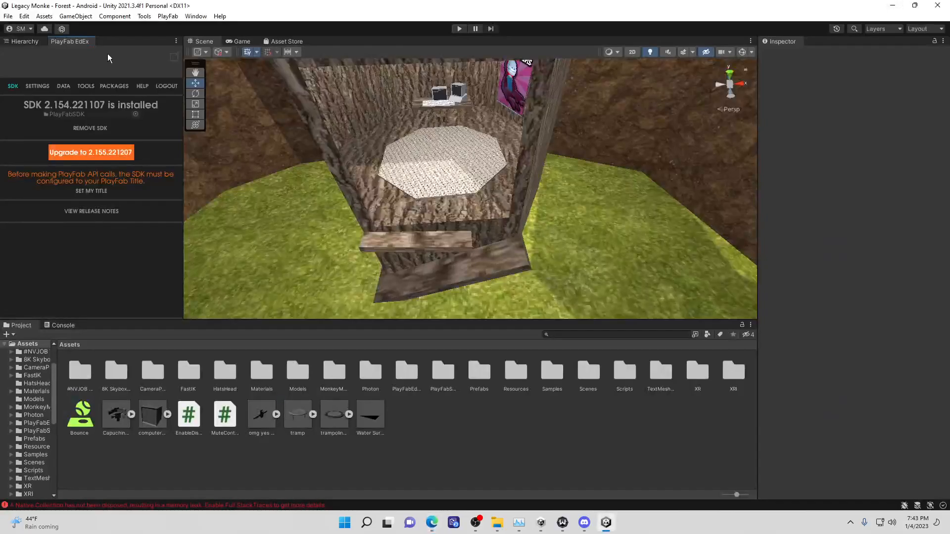
{"action": "left_click", "coordinate": [41, 88]}
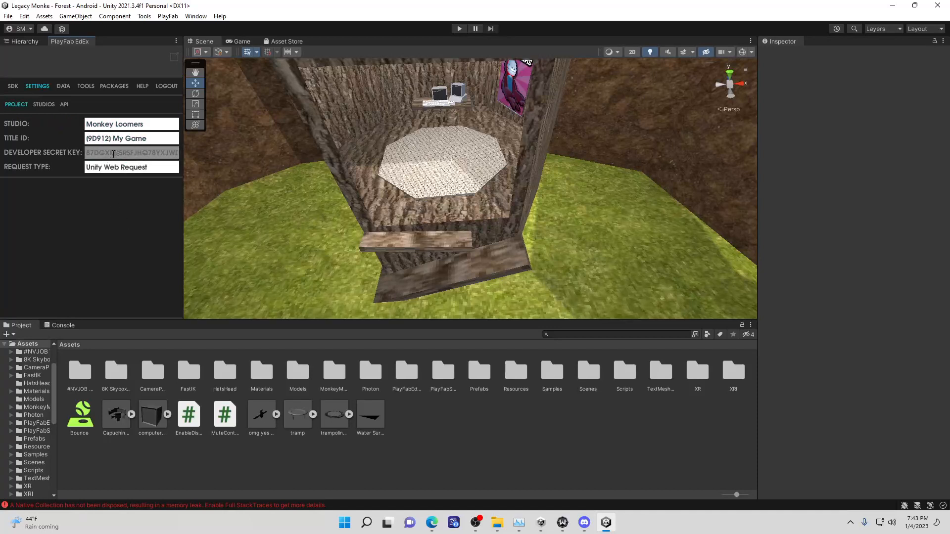
{"action": "left_click", "coordinate": [102, 124]}
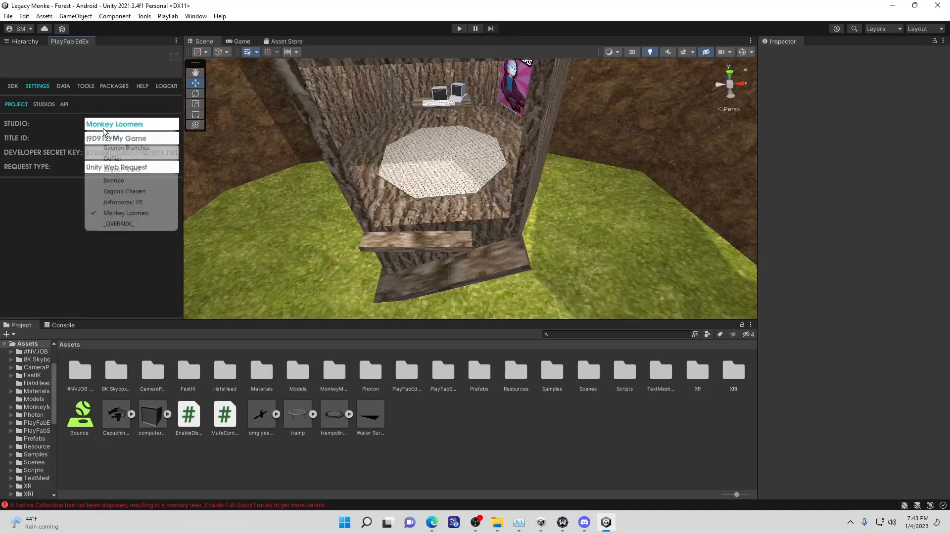
{"action": "left_click", "coordinate": [17, 200]}
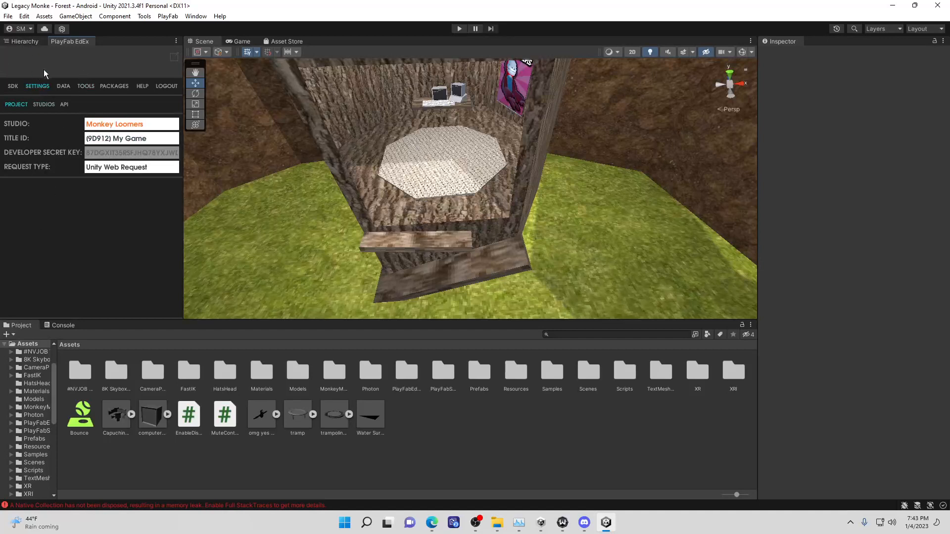
Show the scene hierarchy again and save the Forest scene.
{"action": "left_click", "coordinate": [37, 42]}
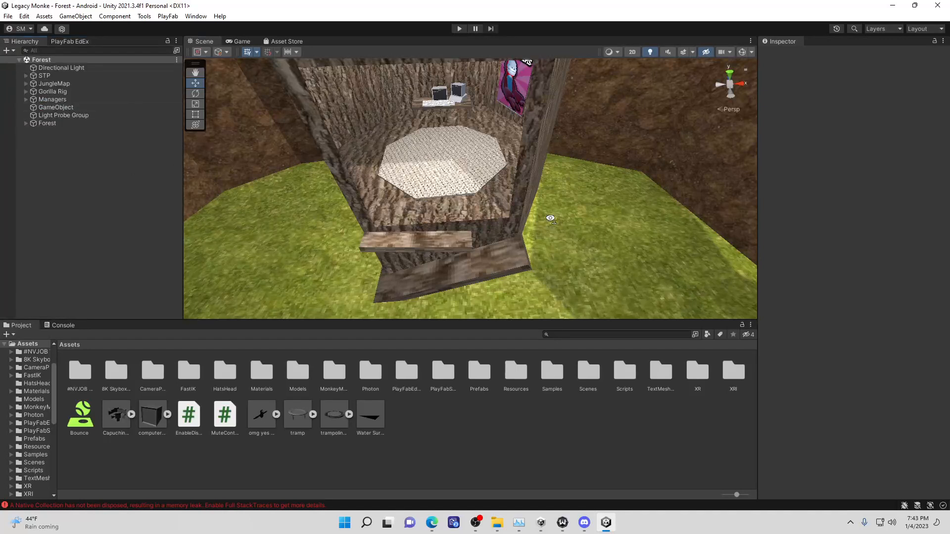
{"action": "right_click_drag", "start_coordinate": [551, 219], "coordinate": [548, 227]}
{"action": "scroll", "coordinate": [544, 237], "scroll_direction": "down", "scroll_amount": 3}
{"action": "scroll", "coordinate": [462, 239], "scroll_direction": "up", "scroll_amount": 1}
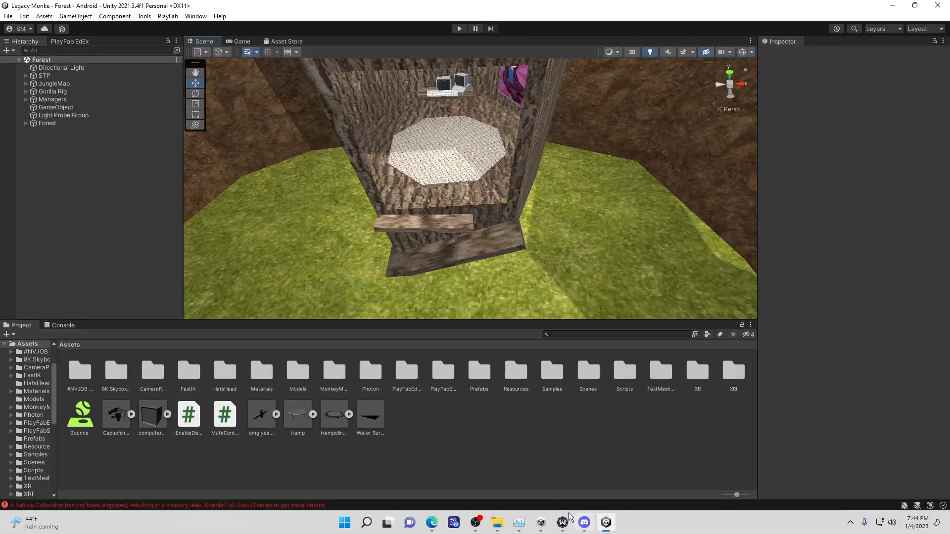
{"action": "right_click_drag", "start_coordinate": [498, 221], "coordinate": [459, 203]}
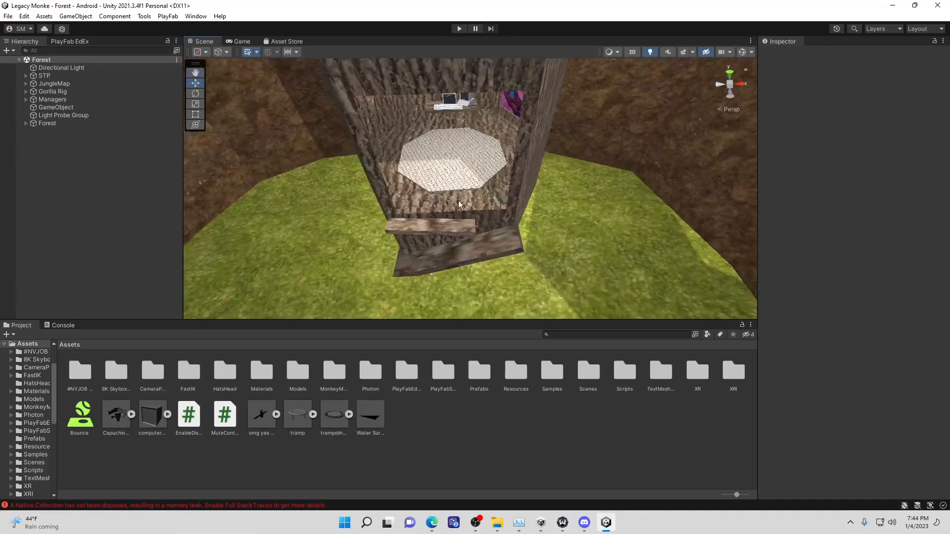
{"action": "left_click", "coordinate": [6, 6]}
{"action": "left_click", "coordinate": [58, 138]}
{"action": "left_click", "coordinate": [7, 17]}
{"action": "left_click", "coordinate": [22, 65]}
Rename the Examples scene in the Scenes folder to Bans.
{"action": "double_click", "coordinate": [589, 380]}
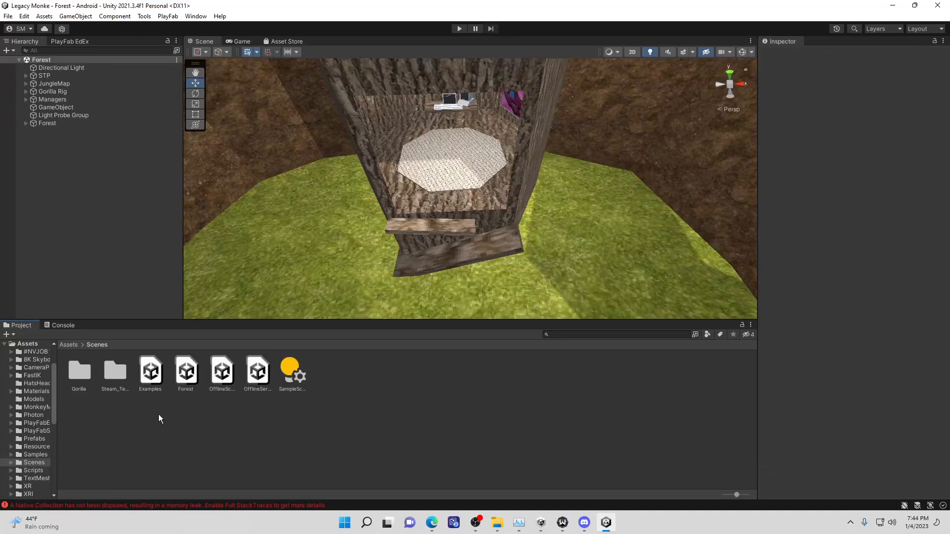
{"action": "right_click", "coordinate": [158, 389]}
{"action": "left_click", "coordinate": [185, 157]}
{"action": "type", "text": "Bans"}
{"action": "key", "text": "Return"}
{"action": "left_click", "coordinate": [138, 189]}
Delete the JungleMap object from the Forest scene and save the scene.
{"action": "left_click", "coordinate": [64, 83]}
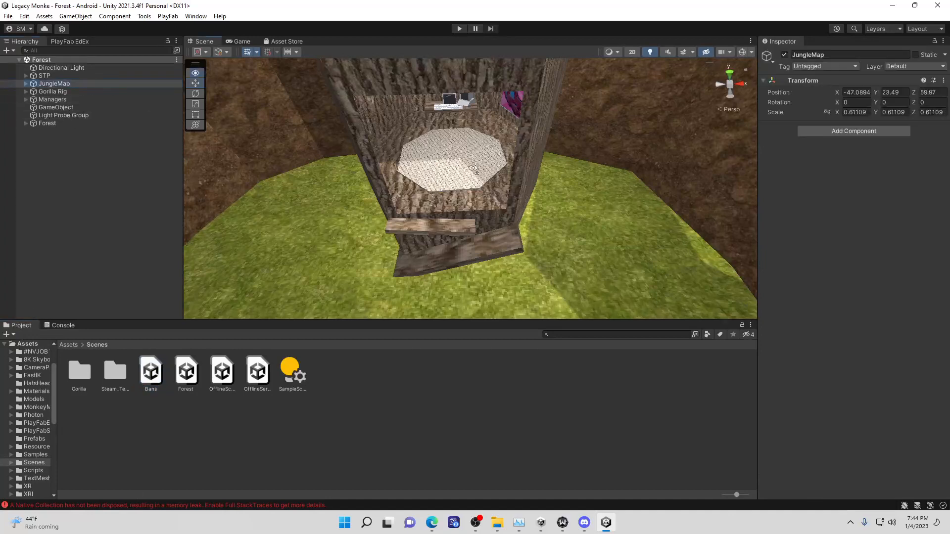
{"action": "key", "text": "f"}
{"action": "right_click", "coordinate": [89, 86]}
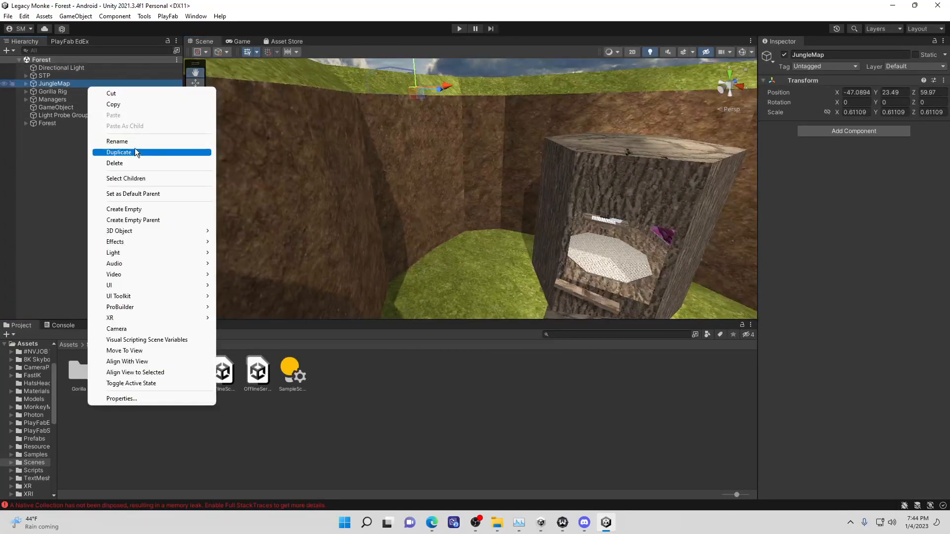
{"action": "left_click", "coordinate": [131, 165]}
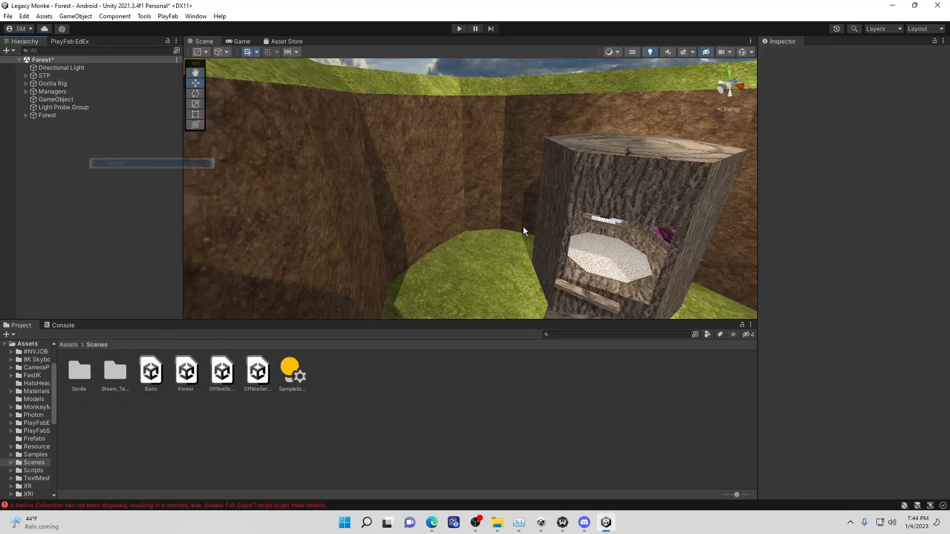
{"action": "right_click_drag", "start_coordinate": [524, 227], "coordinate": [636, 272]}
{"action": "scroll", "coordinate": [535, 289], "scroll_direction": "up", "scroll_amount": 3}
{"action": "right_click_drag", "start_coordinate": [536, 288], "coordinate": [477, 191]}
{"action": "key", "text": "s"}
{"action": "right_click_drag", "start_coordinate": [530, 208], "coordinate": [519, 214]}
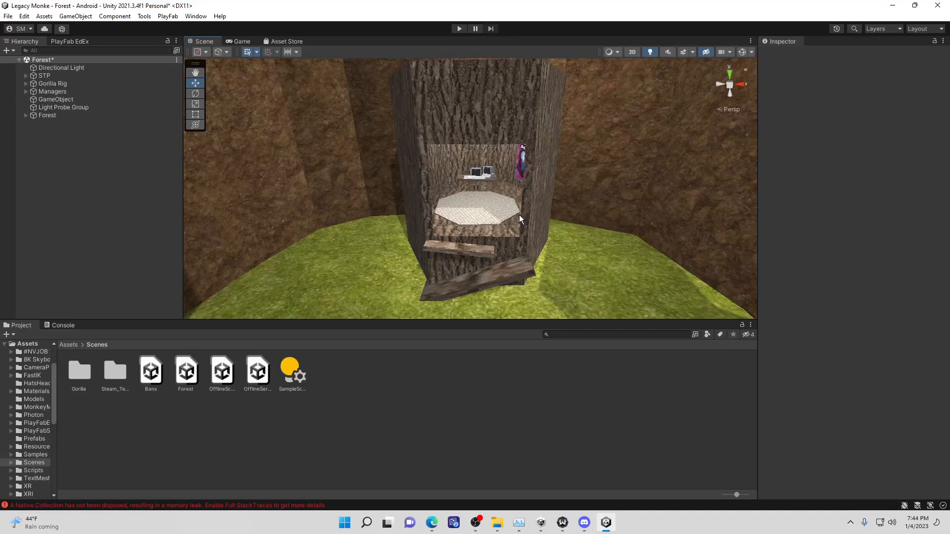
{"action": "key", "text": "s"}
{"action": "right_click_drag", "start_coordinate": [565, 171], "coordinate": [565, 172]}
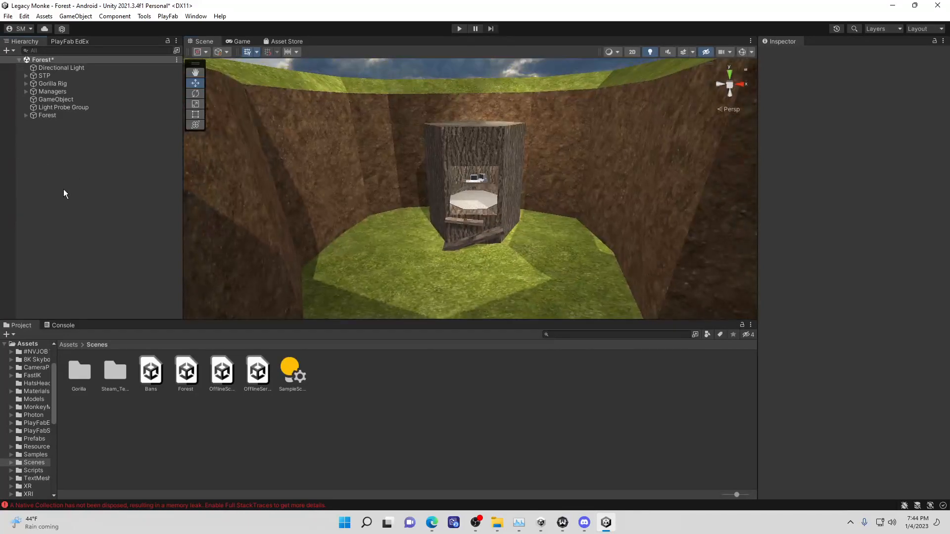
{"action": "key", "text": "ctrl+s"}
Copy all objects of the Forest scene and paste them into the Bans scene in place of its existing contents.
{"action": "key", "text": "ctrl+a"}
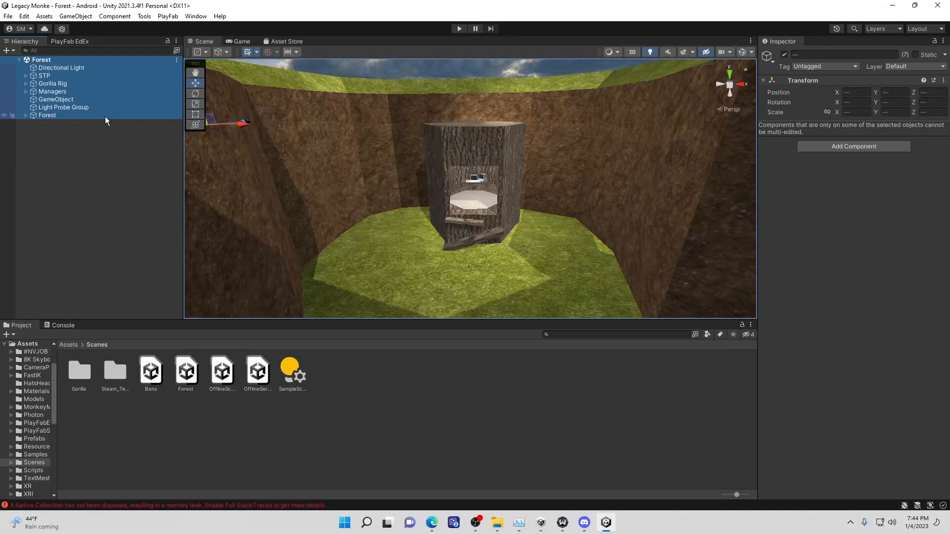
{"action": "left_click", "coordinate": [118, 141]}
{"action": "double_click", "coordinate": [156, 382]}
{"action": "left_click", "coordinate": [93, 262]}
{"action": "key", "text": "ctrl+a"}
{"action": "right_click", "coordinate": [110, 168]}
{"action": "left_click", "coordinate": [129, 244]}
{"action": "key", "text": "ctrl+v"}
{"action": "left_click", "coordinate": [100, 215]}
{"action": "right_click_drag", "start_coordinate": [578, 155], "coordinate": [569, 188]}
Open the 8K Skybox Pack Free folder and add a cube to the Bans scene beside the tree stump.
{"action": "left_click", "coordinate": [69, 345]}
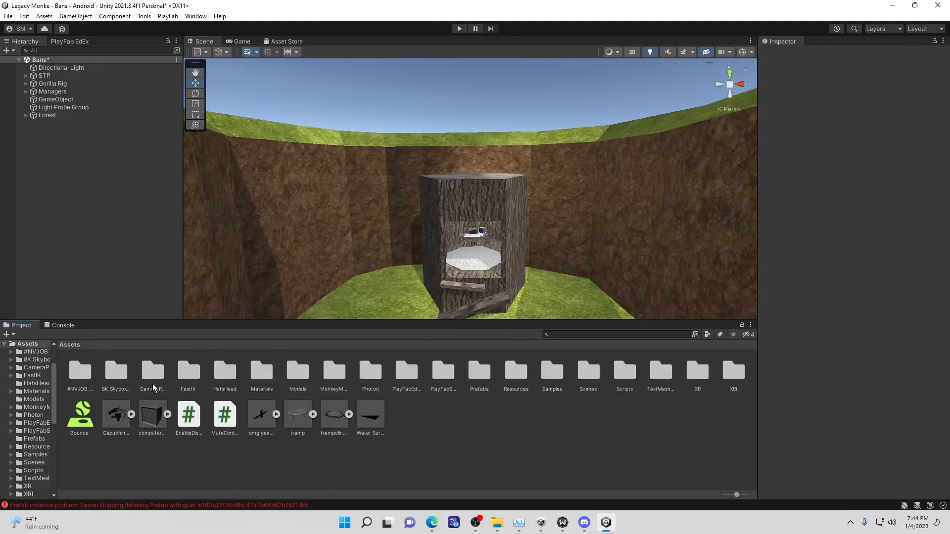
{"action": "double_click", "coordinate": [120, 381]}
{"action": "right_click_drag", "start_coordinate": [442, 226], "coordinate": [518, 199]}
{"action": "key", "text": "w"}
{"action": "key", "text": "s"}
{"action": "left_click", "coordinate": [75, 16]}
{"action": "mouse_move", "coordinate": [89, 61]}
{"action": "left_click", "coordinate": [256, 66]}
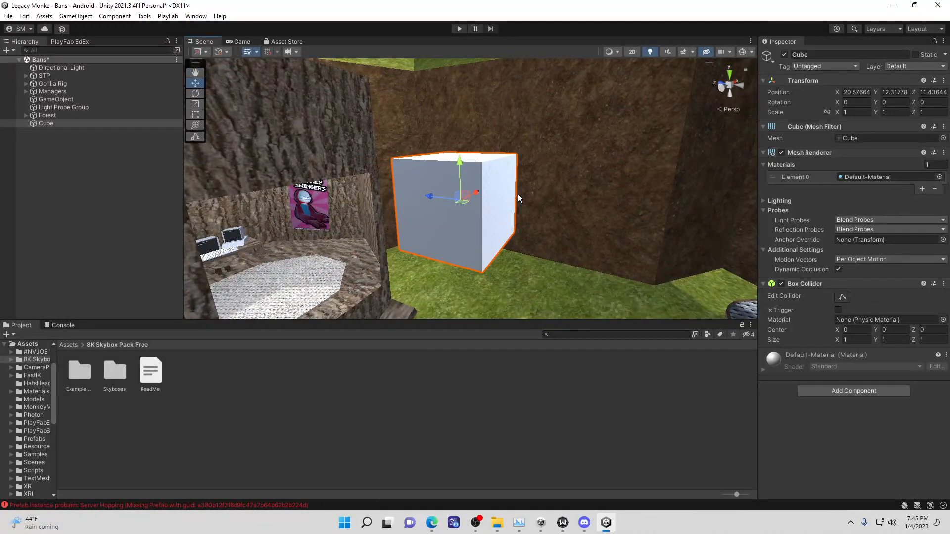
Scale the cube into a thin upright panel about 3.85 wide, 2.8 high and 0.05 deep.
{"action": "key", "text": "r"}
{"action": "left_click_drag", "start_coordinate": [429, 201], "coordinate": [458, 200]}
{"action": "right_click_drag", "start_coordinate": [458, 200], "coordinate": [344, 200]}
{"action": "left_click_drag", "start_coordinate": [515, 192], "coordinate": [603, 194]}
{"action": "right_click_drag", "start_coordinate": [603, 194], "coordinate": [541, 193]}
{"action": "left_click_drag", "start_coordinate": [486, 162], "coordinate": [522, 109]}
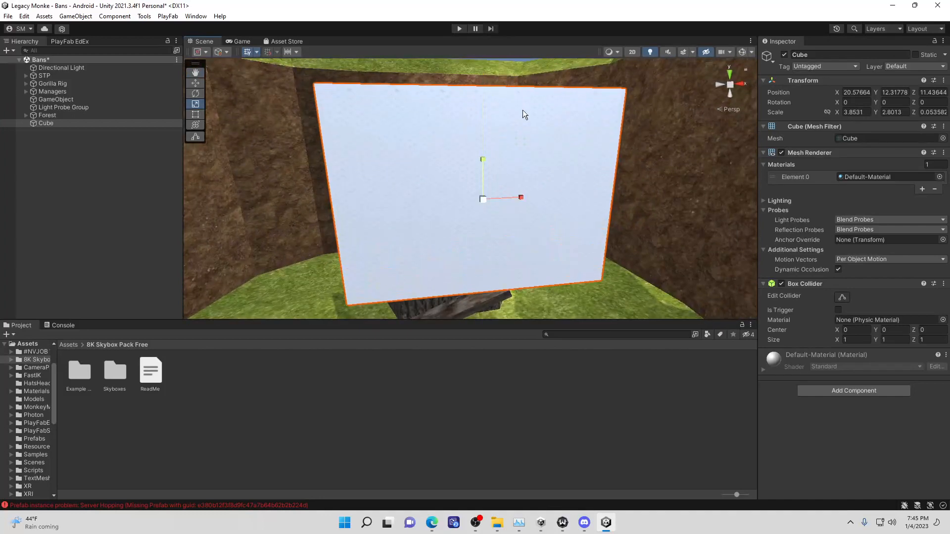
Fine-tune the panel's overall scale, width and height.
{"action": "left_click_drag", "start_coordinate": [481, 199], "coordinate": [457, 210]}
{"action": "left_click_drag", "start_coordinate": [518, 196], "coordinate": [509, 196]}
{"action": "left_click_drag", "start_coordinate": [481, 158], "coordinate": [482, 148]}
{"action": "left_click_drag", "start_coordinate": [520, 196], "coordinate": [527, 197]}
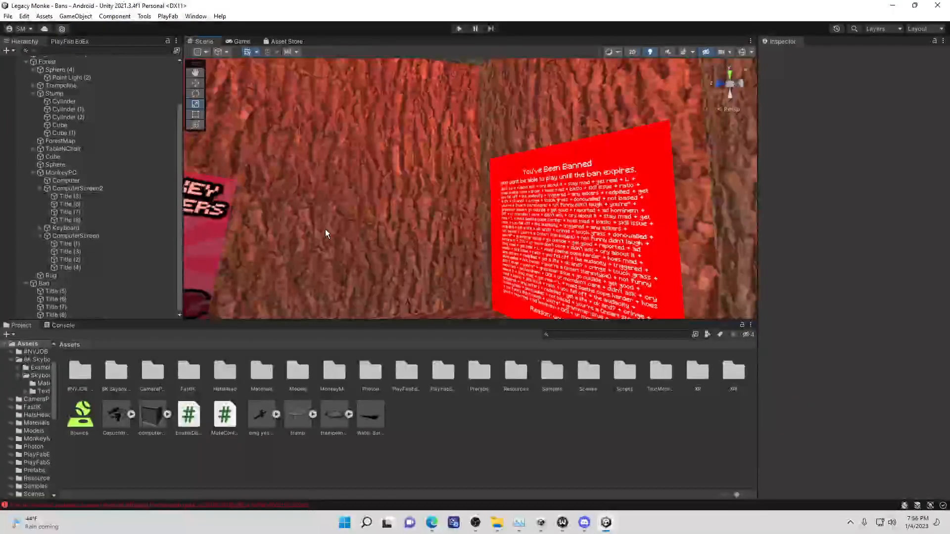
{"action": "right_click_drag", "start_coordinate": [339, 233], "coordinate": [391, 245]}
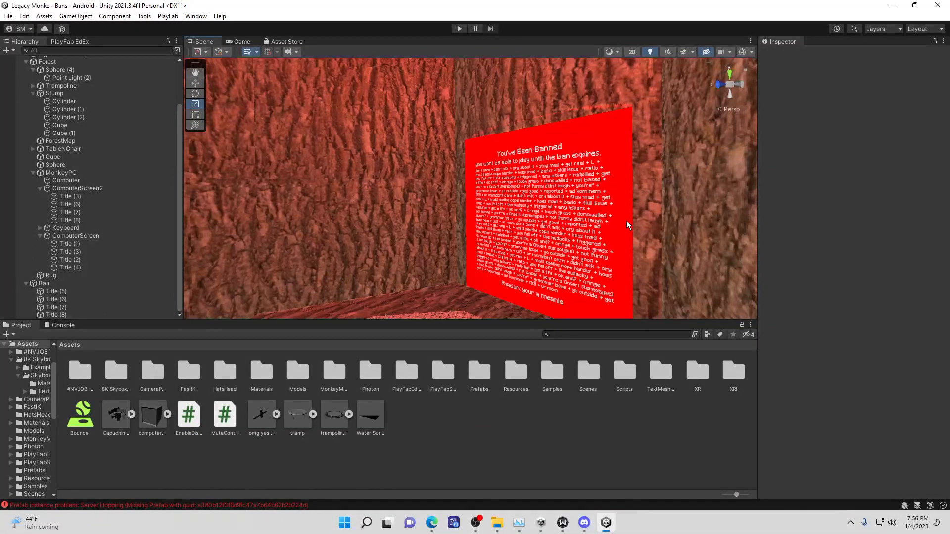
{"action": "right_click_drag", "start_coordinate": [626, 220], "coordinate": [555, 287]}
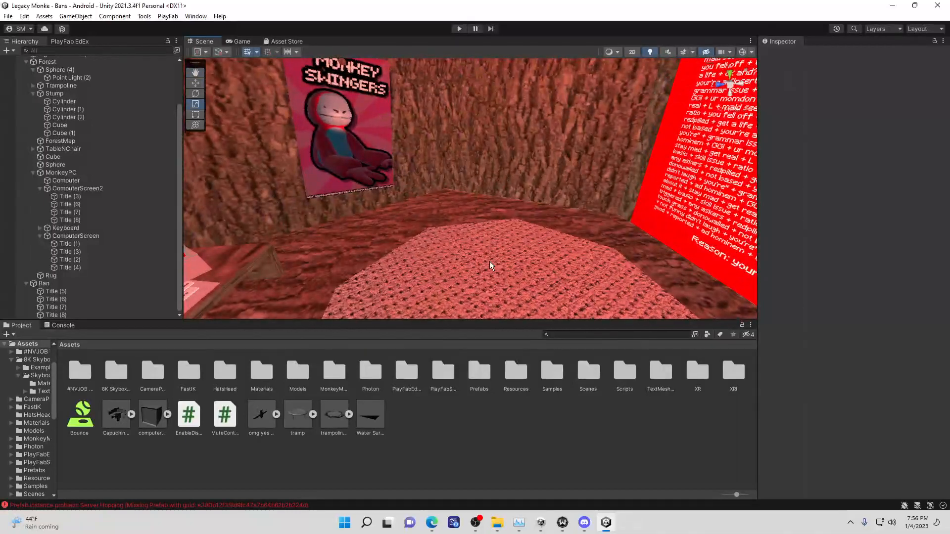
Switch to Edge, close the copypasta search page and open the Monkey Loomers title's overview on PlayFab.
{"action": "left_click", "coordinate": [432, 523]}
{"action": "left_click", "coordinate": [283, 8]}
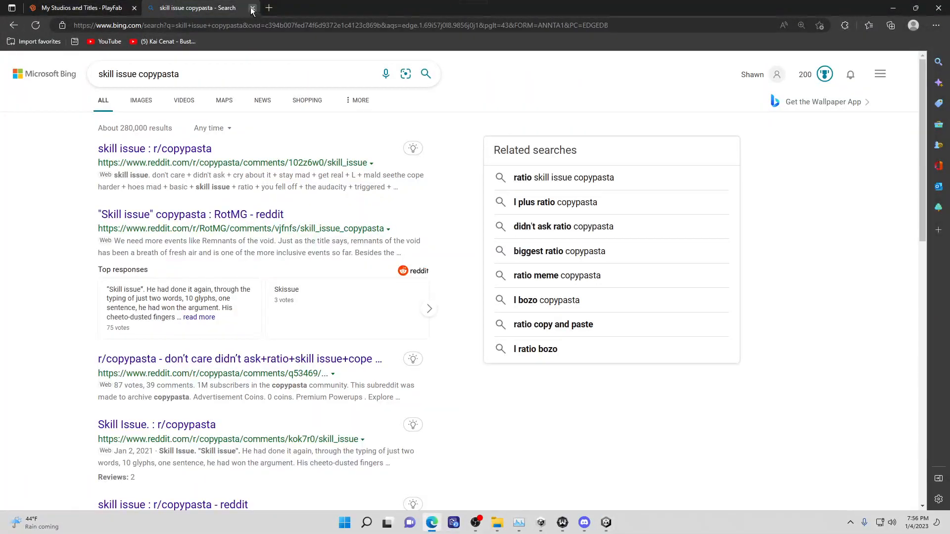
{"action": "left_click", "coordinate": [252, 8]}
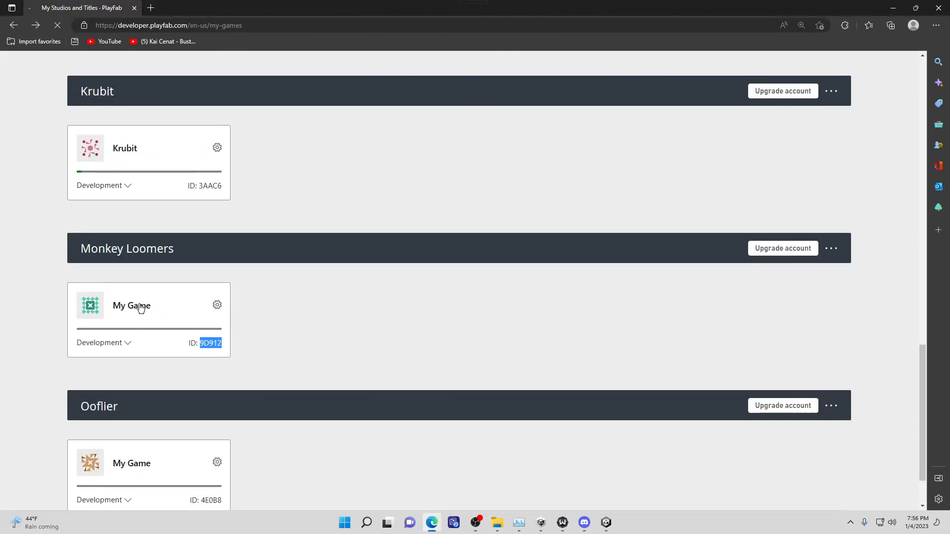
{"action": "left_click", "coordinate": [141, 315]}
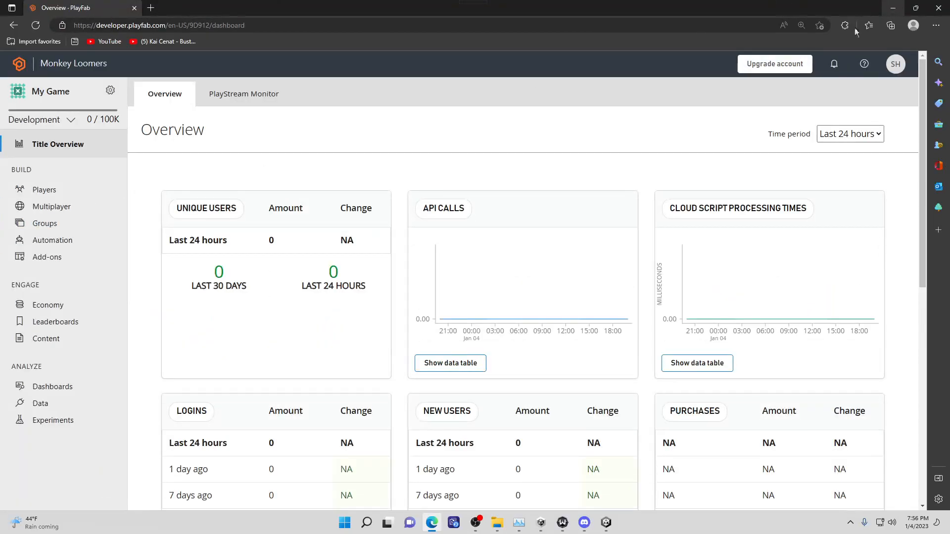
Switch back to Unity, save the Bans scene and open the Forest scene from the Scenes folder.
{"action": "left_click", "coordinate": [891, 7]}
{"action": "right_click_drag", "start_coordinate": [301, 292], "coordinate": [433, 257]}
{"action": "left_click", "coordinate": [537, 472]}
{"action": "right_click_drag", "start_coordinate": [271, 120], "coordinate": [300, 139]}
{"action": "left_click", "coordinate": [8, 16]}
{"action": "left_click", "coordinate": [22, 64]}
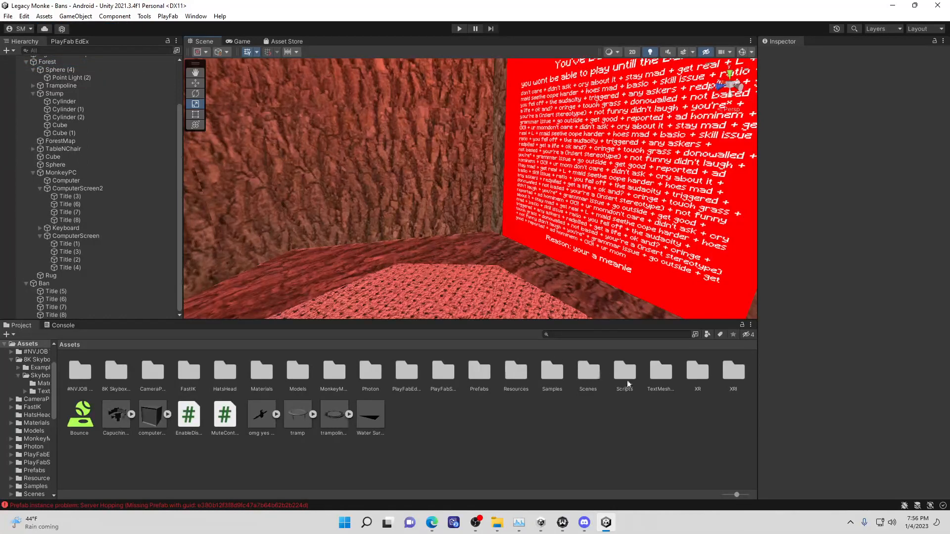
{"action": "double_click", "coordinate": [589, 373]}
{"action": "double_click", "coordinate": [184, 372]}
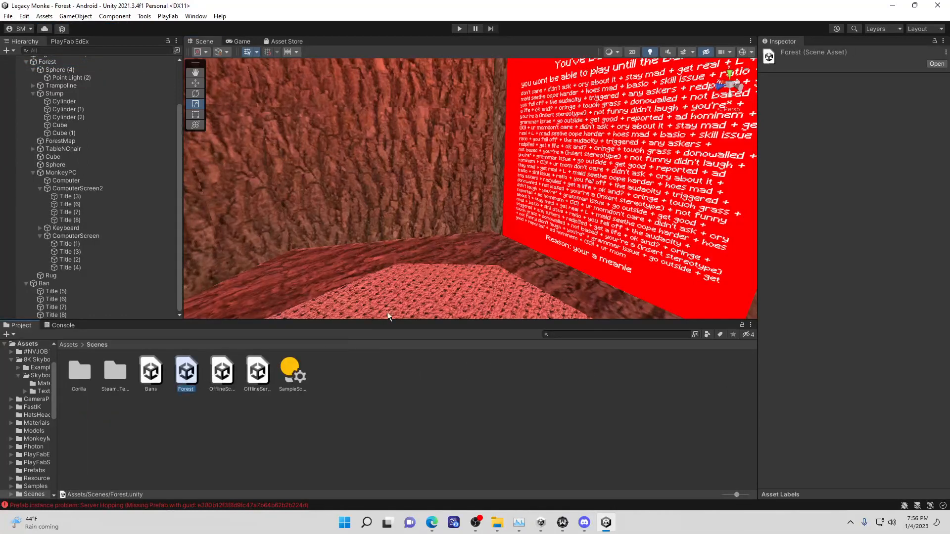
Open the Bans scene, return to the Forest scene and bring the computer desk into view.
{"action": "double_click", "coordinate": [148, 365]}
{"action": "double_click", "coordinate": [178, 367]}
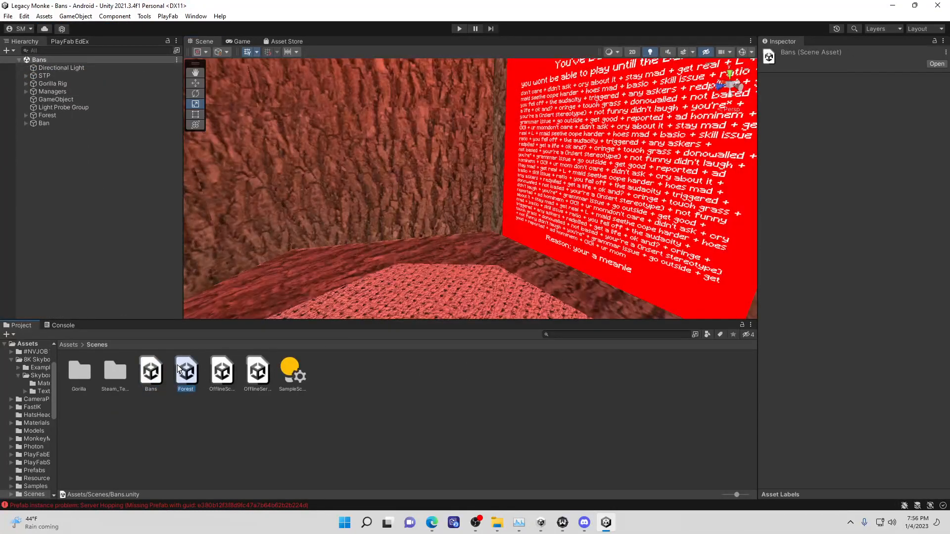
{"action": "left_click", "coordinate": [288, 424]}
{"action": "right_click_drag", "start_coordinate": [386, 263], "coordinate": [404, 180]}
{"action": "key", "text": "w"}
{"action": "right_click_drag", "start_coordinate": [523, 201], "coordinate": [45, 138]}
{"action": "key", "text": "w"}
Create an empty object named PlayfabManager in the Forest scene and place it under Managers.
{"action": "left_click", "coordinate": [76, 19]}
{"action": "left_click", "coordinate": [91, 30]}
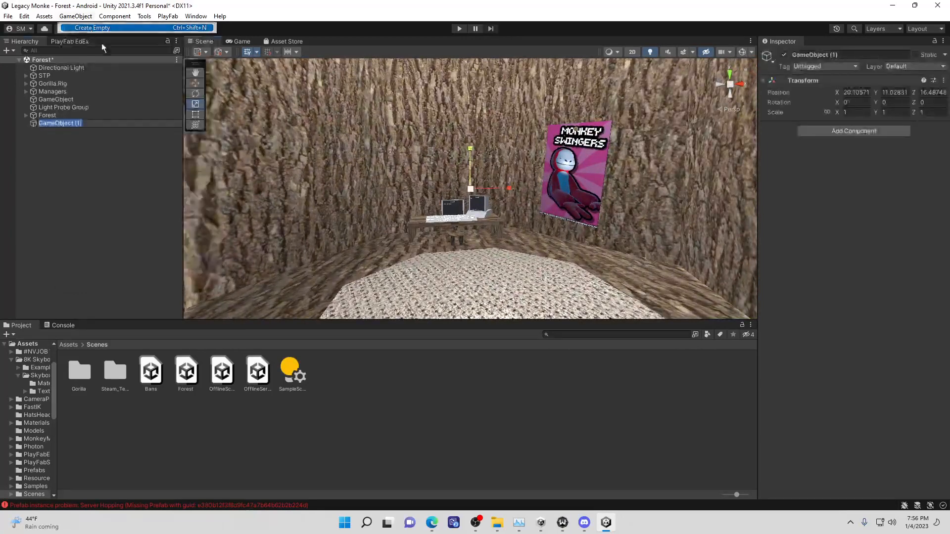
{"action": "left_click", "coordinate": [92, 124]}
{"action": "left_click", "coordinate": [826, 55]}
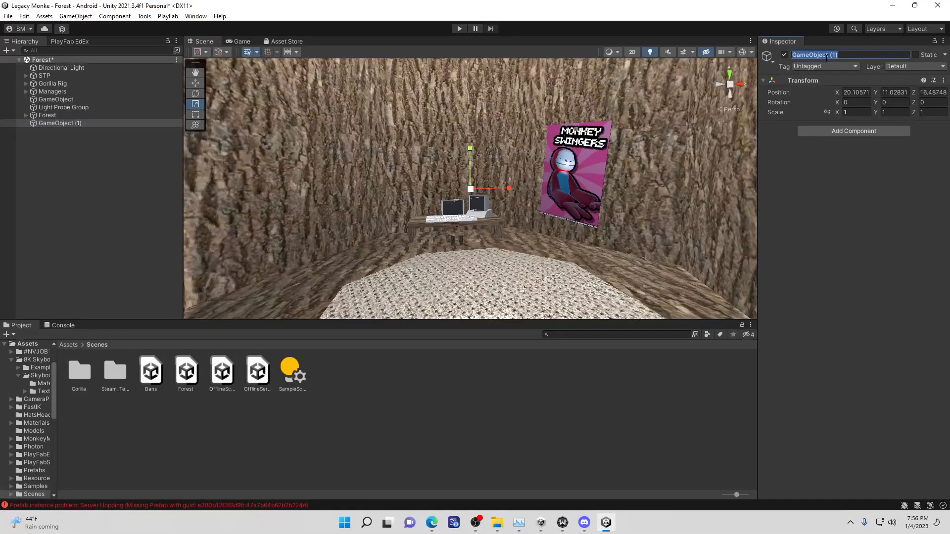
{"action": "key", "text": "BackSpace"}
{"action": "key", "text": "Return"}
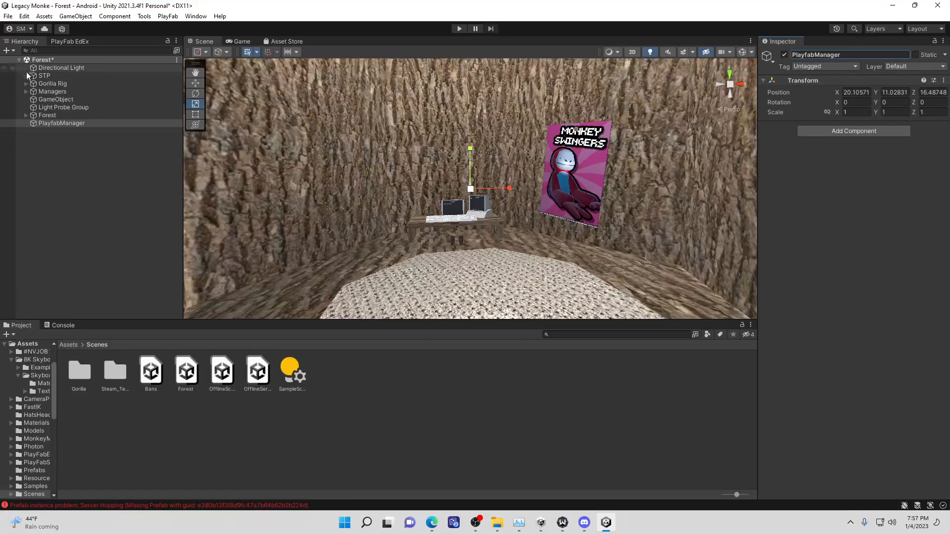
{"action": "left_click", "coordinate": [27, 91]}
{"action": "left_click_drag", "start_coordinate": [72, 101], "coordinate": [70, 96]}
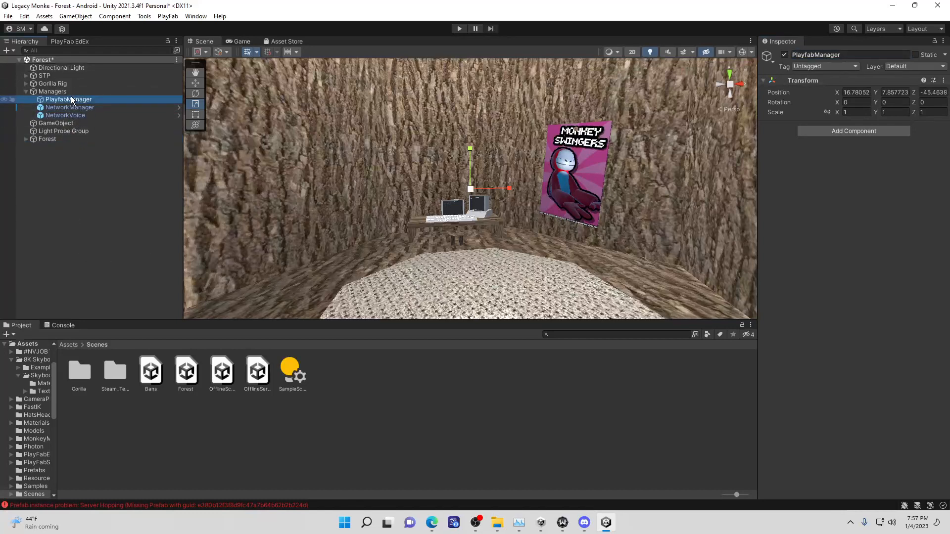
Add the Play Fab Manager and Playfablogin script components to the PlayfabManager object.
{"action": "left_click", "coordinate": [845, 130]}
{"action": "type", "text": "playfab"}
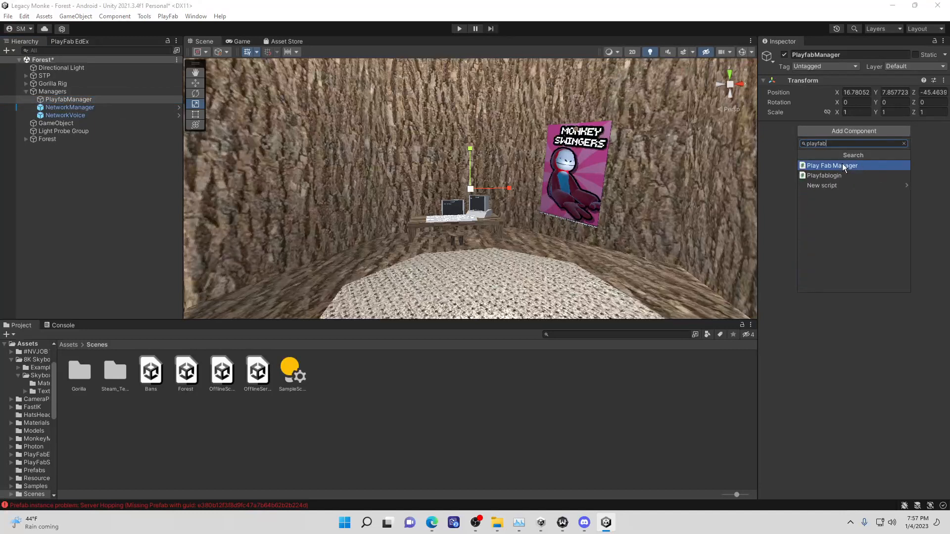
{"action": "left_click", "coordinate": [842, 164]}
{"action": "left_click", "coordinate": [836, 156]}
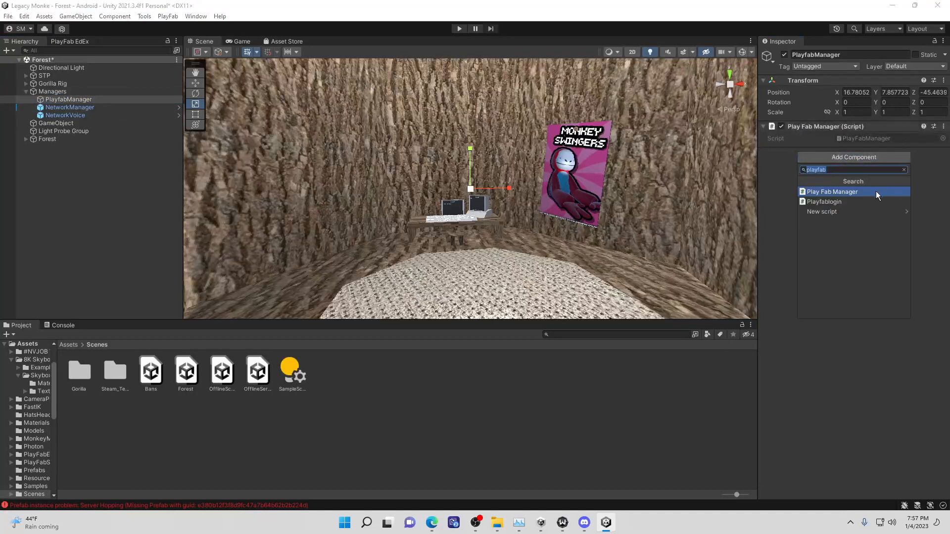
{"action": "left_click", "coordinate": [845, 201]}
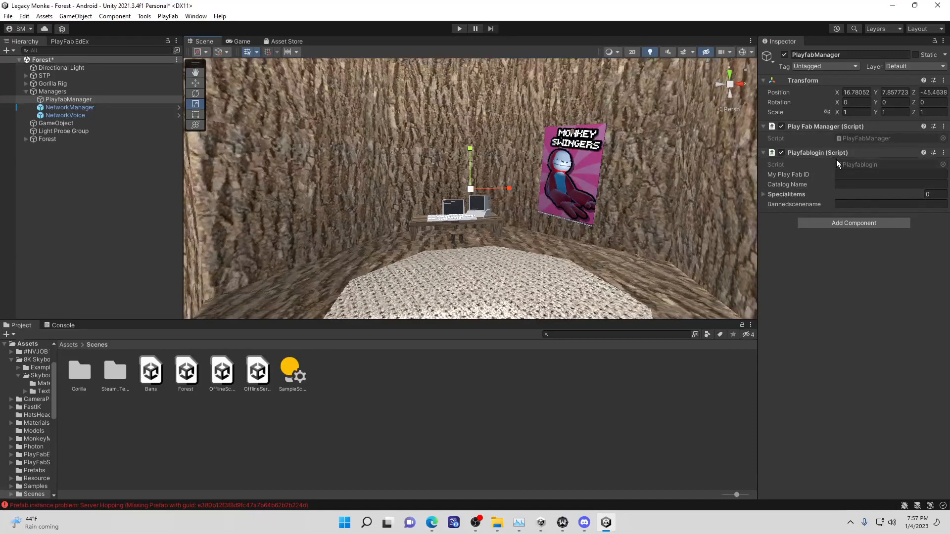
{"action": "left_click", "coordinate": [869, 314]}
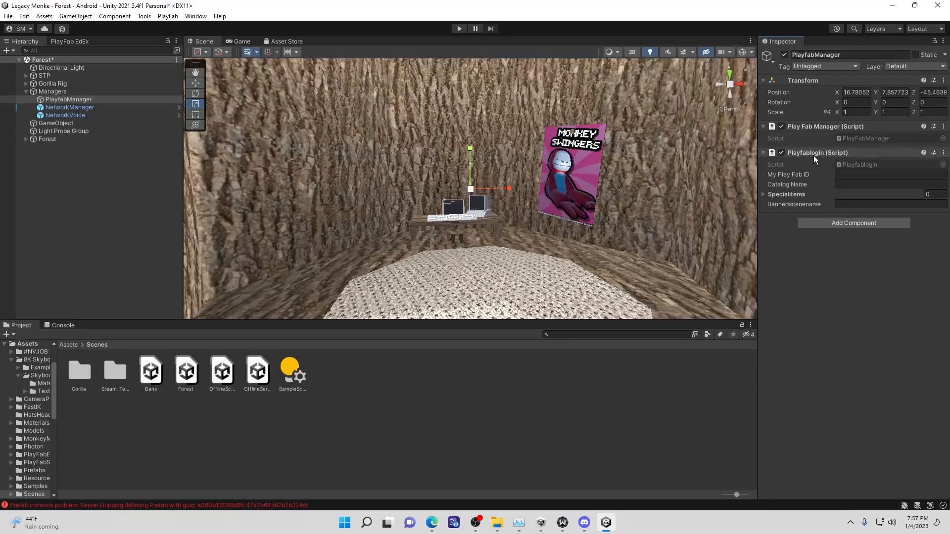
Set the Bannedscenename of the Playfablogin script to Bans and save the Forest scene.
{"action": "left_click", "coordinate": [836, 204]}
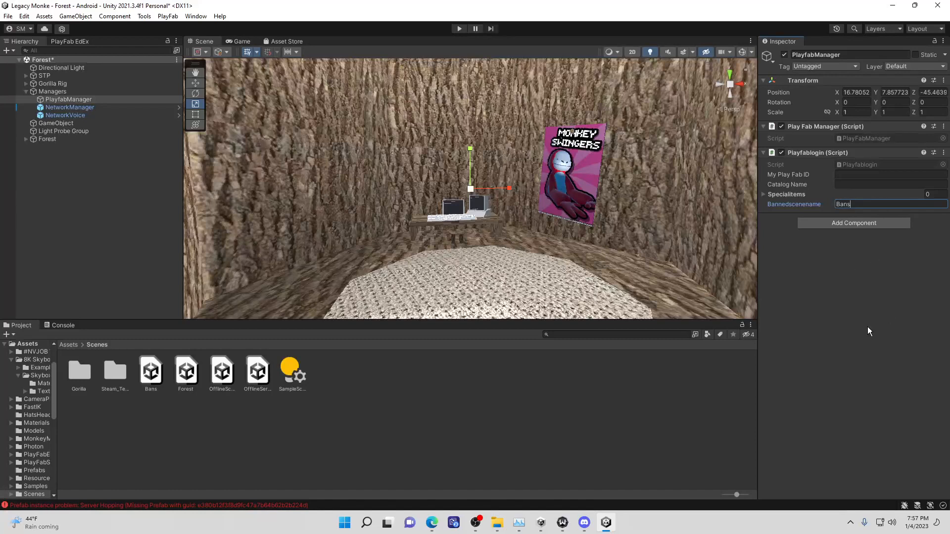
{"action": "left_click", "coordinate": [633, 420]}
{"action": "right_click_drag", "start_coordinate": [488, 161], "coordinate": [520, 198]}
{"action": "key", "text": "s"}
{"action": "key", "text": "ctrl+s"}
{"action": "key", "text": "w"}
{"action": "right_click_drag", "start_coordinate": [576, 216], "coordinate": [551, 234]}
{"action": "key", "text": "s"}
{"action": "right_click_drag", "start_coordinate": [477, 157], "coordinate": [478, 158]}
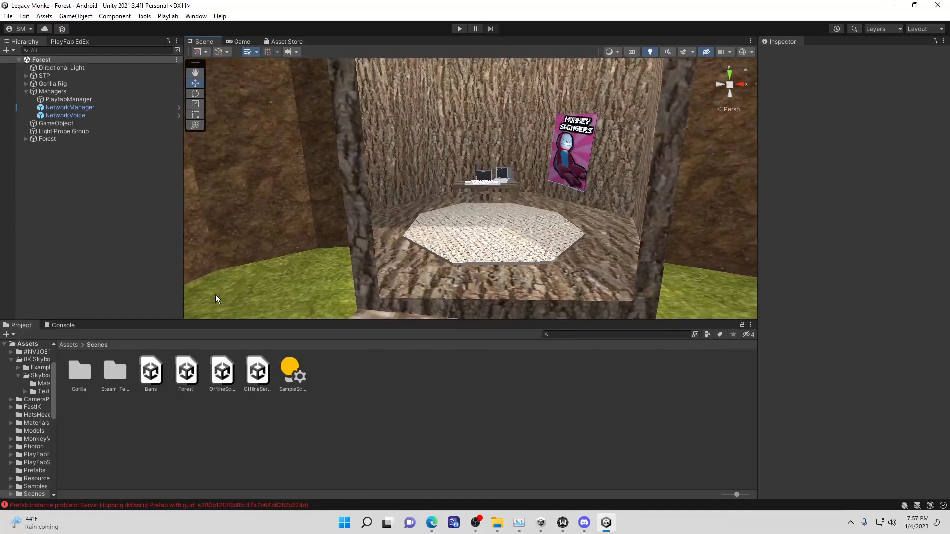
Switch to Edge, open the title's Players page on PlayFab and return to Unity.
{"action": "key", "text": "alt+Tab"}
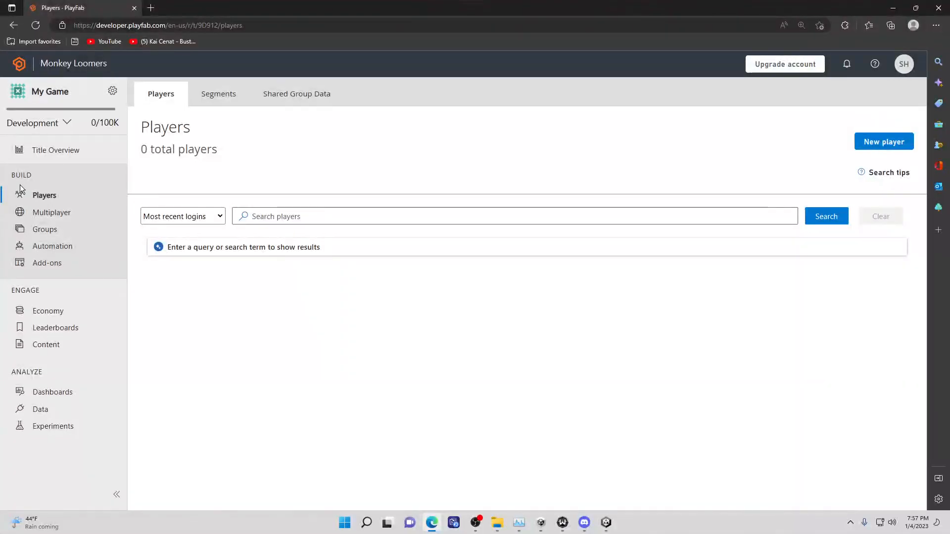
{"action": "left_click", "coordinate": [893, 8]}
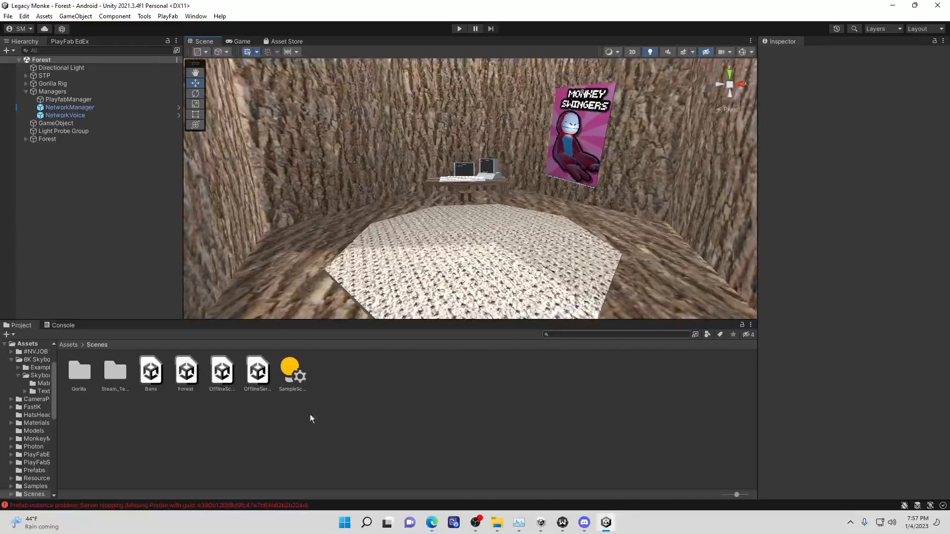
{"action": "scroll", "coordinate": [421, 200], "scroll_direction": "down", "scroll_amount": 5}
Select PlayfabManager under Managers, run the Forest scene in play mode and watch it in the Scene view.
{"action": "left_click", "coordinate": [49, 92]}
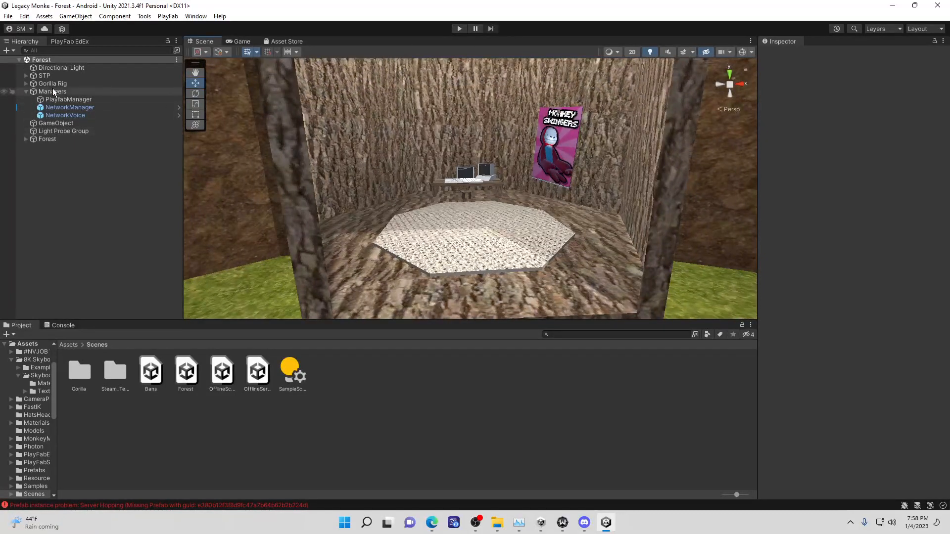
{"action": "left_click", "coordinate": [25, 92]}
{"action": "left_click", "coordinate": [25, 92]}
{"action": "left_click", "coordinate": [69, 100]}
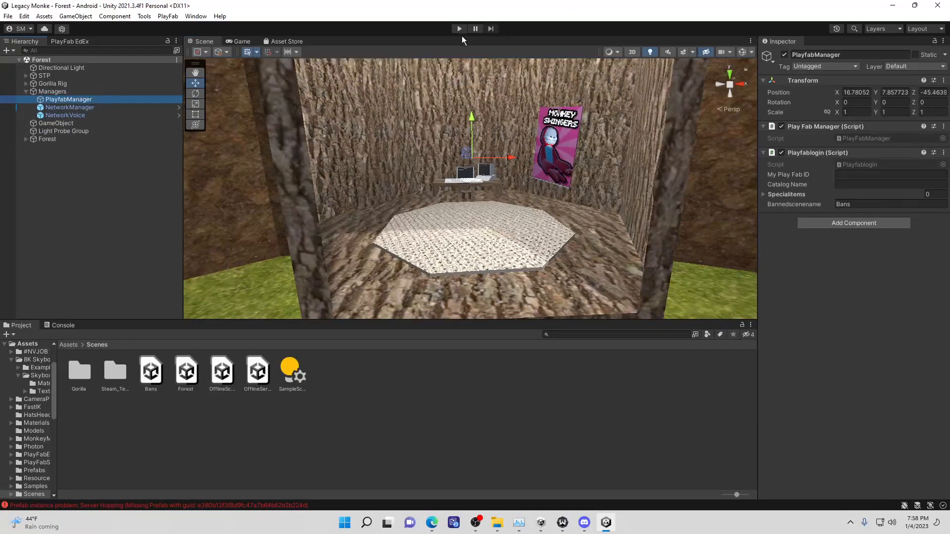
{"action": "left_click", "coordinate": [459, 29]}
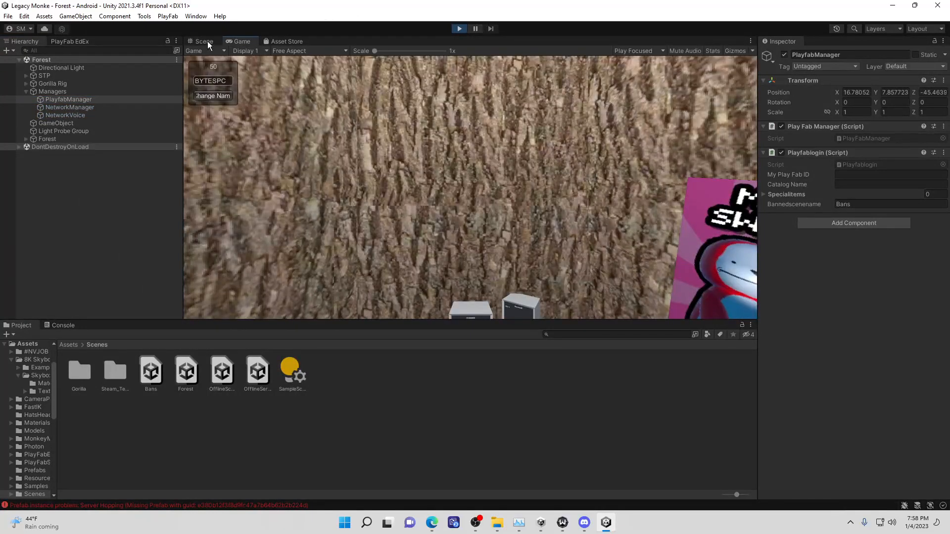
{"action": "left_click", "coordinate": [210, 41]}
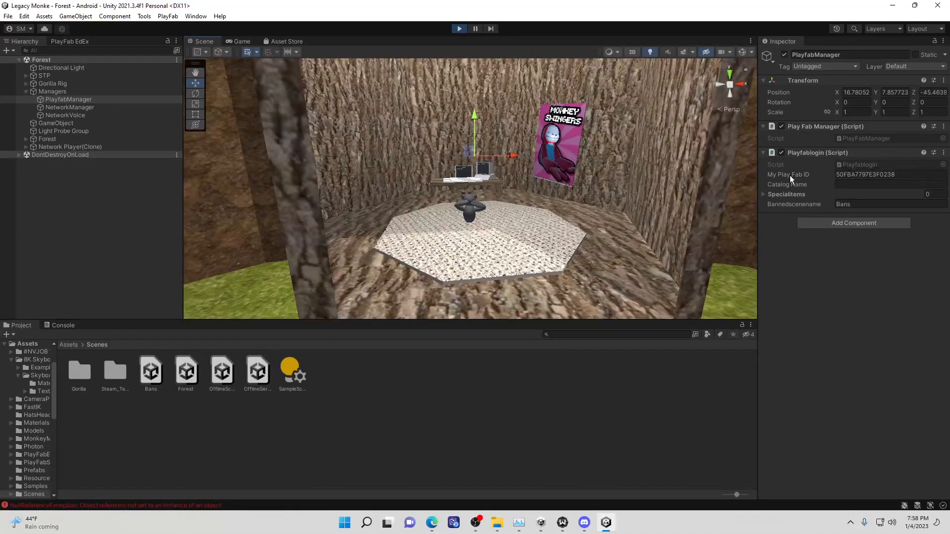
Switch to Edge, search PlayFab for the most recent logins and open the test player's account.
{"action": "left_click", "coordinate": [432, 523]}
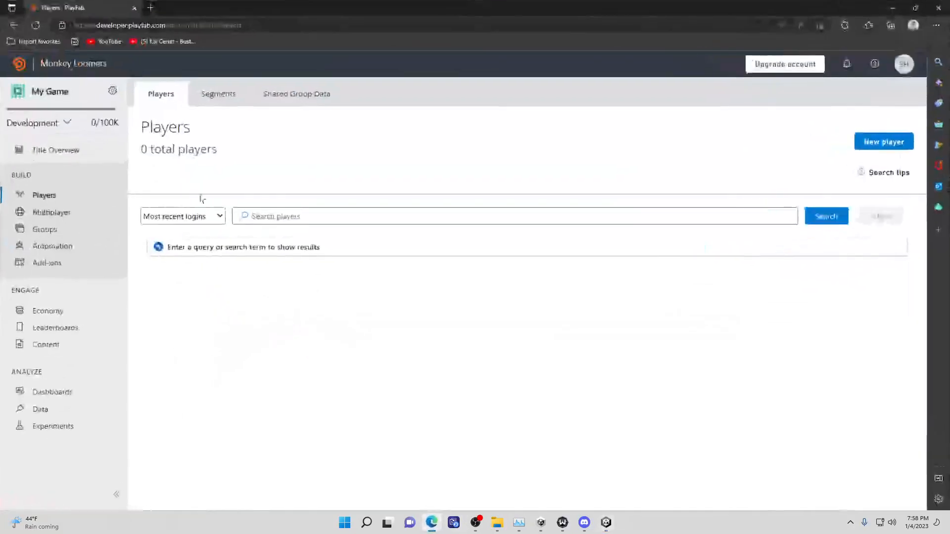
{"action": "left_click", "coordinate": [822, 216]}
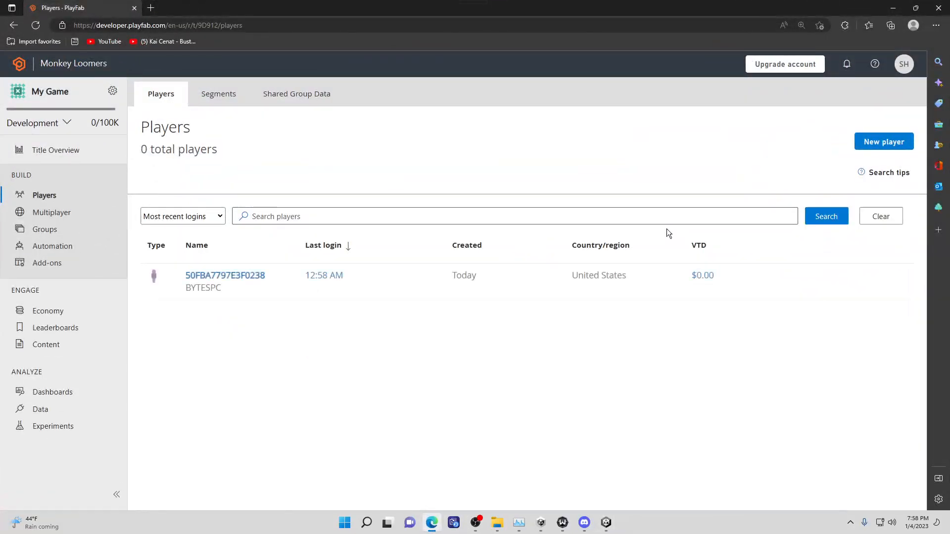
{"action": "left_click", "coordinate": [400, 284]}
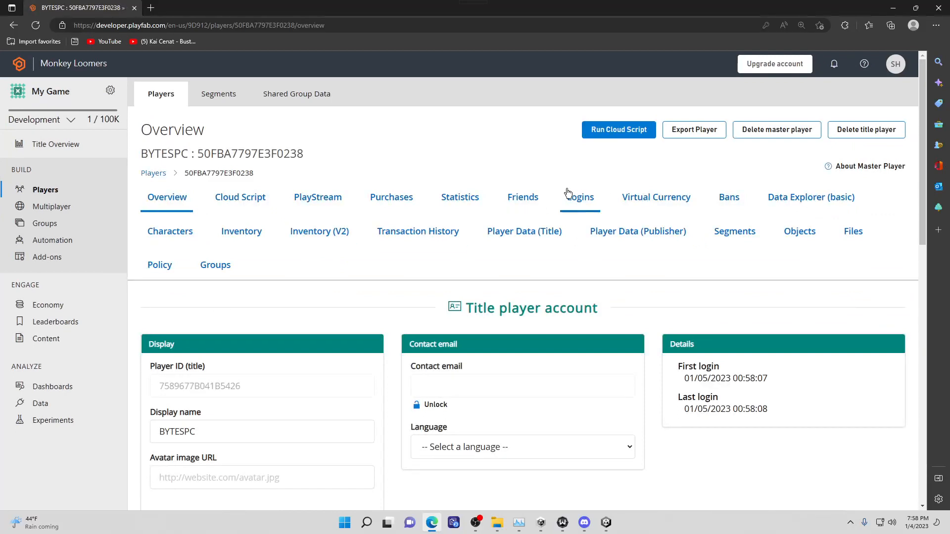
Fill in a new ban for the player with the reason test and a duration of 1 hour.
{"action": "left_click", "coordinate": [729, 197]}
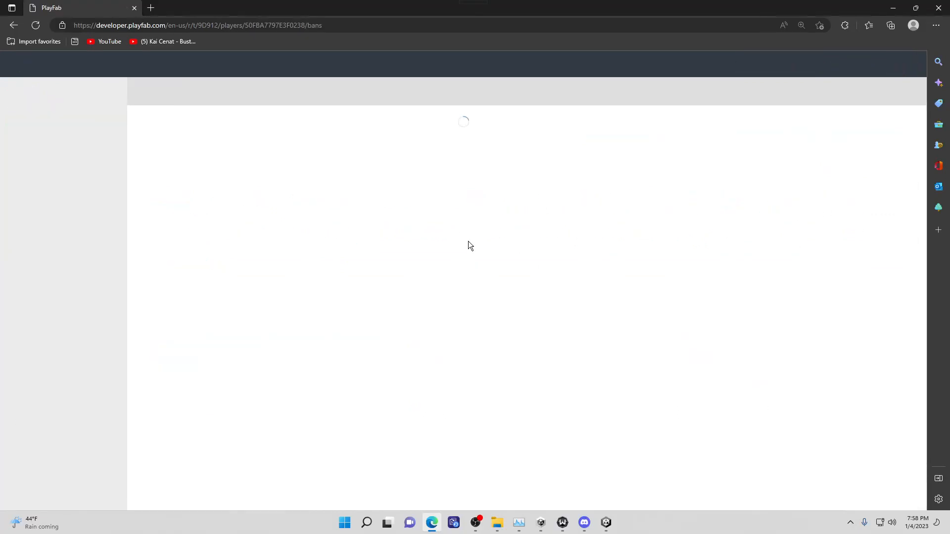
{"action": "left_click", "coordinate": [910, 143]}
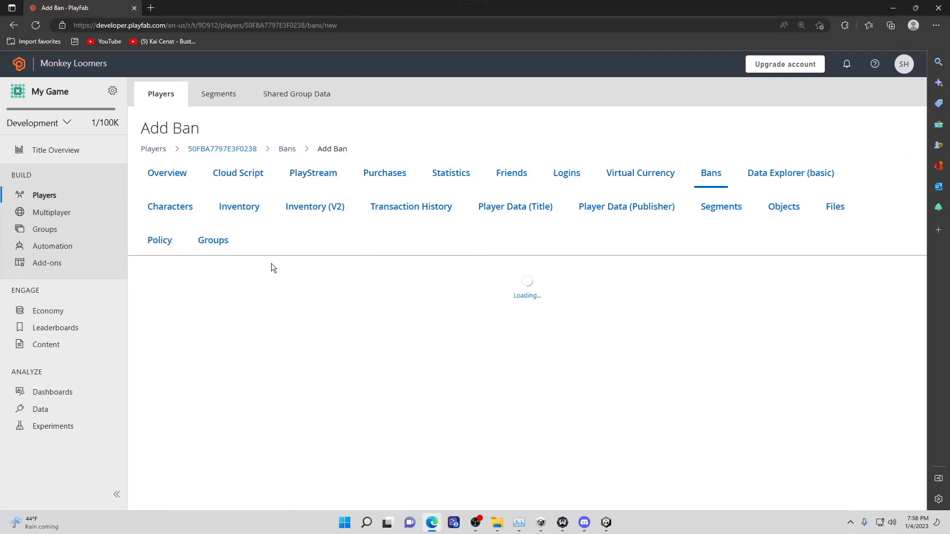
{"action": "left_click", "coordinate": [209, 309]}
{"action": "type", "text": "tes"}
{"action": "left_click", "coordinate": [200, 344]}
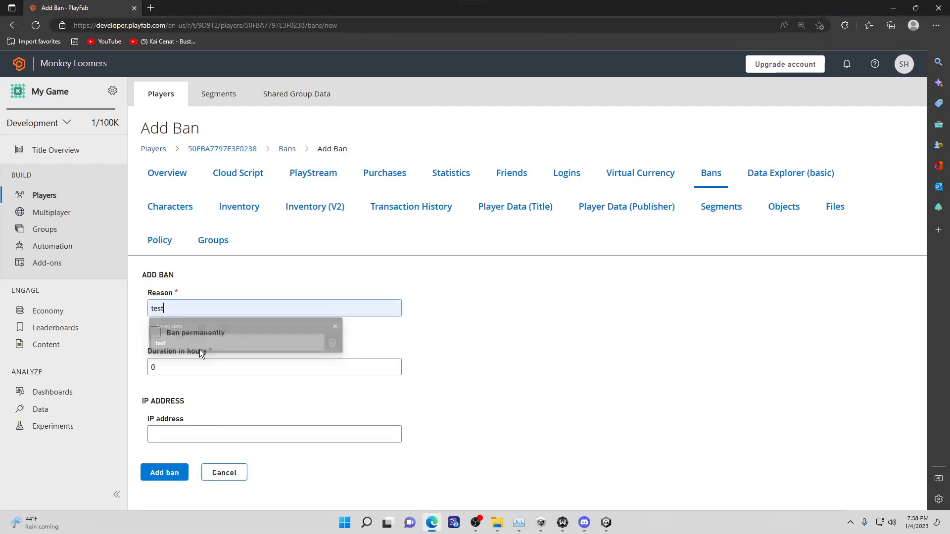
{"action": "left_click", "coordinate": [168, 334]}
{"action": "left_click", "coordinate": [166, 338]}
{"action": "left_click", "coordinate": [188, 367]}
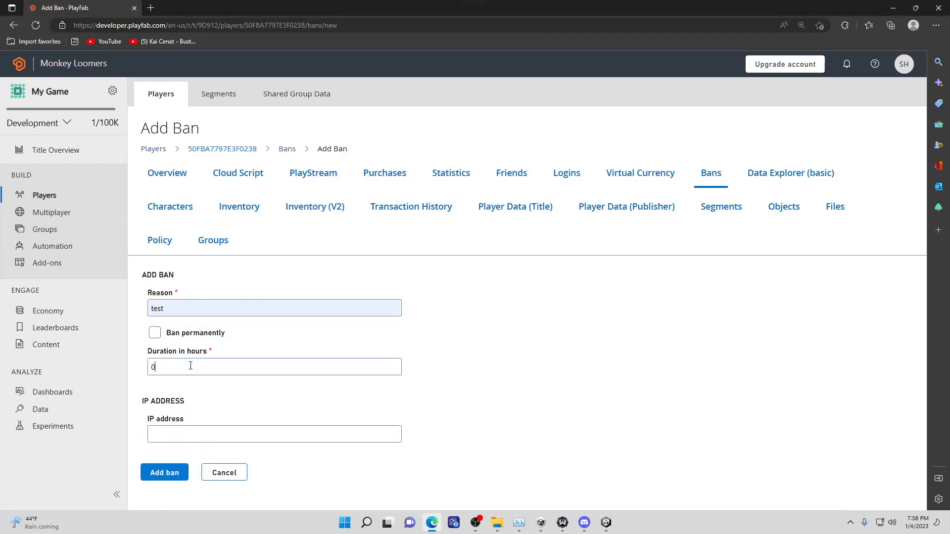
{"action": "type", "text": "1"}
{"action": "left_click_drag", "start_coordinate": [620, 5], "coordinate": [949, 292]}
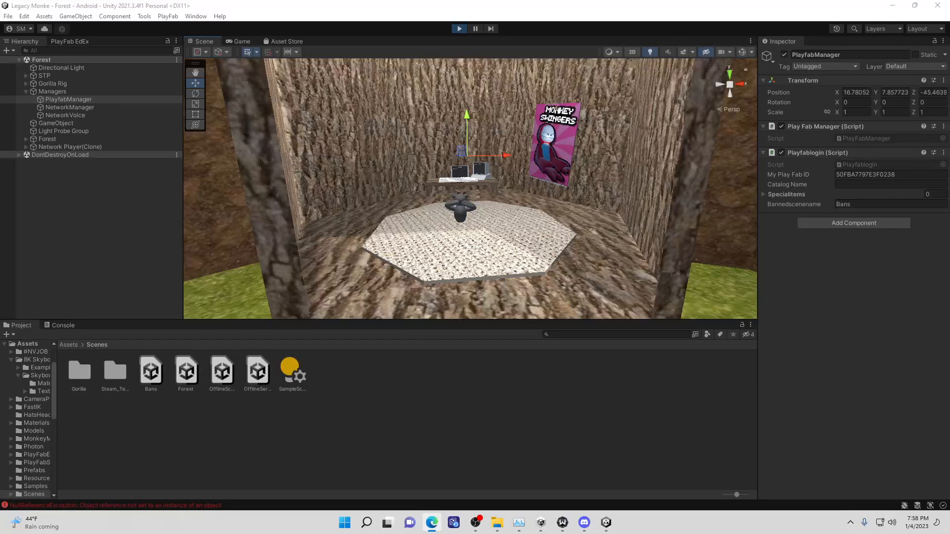
{"action": "left_click_drag", "start_coordinate": [1, 148], "coordinate": [55, 1]}
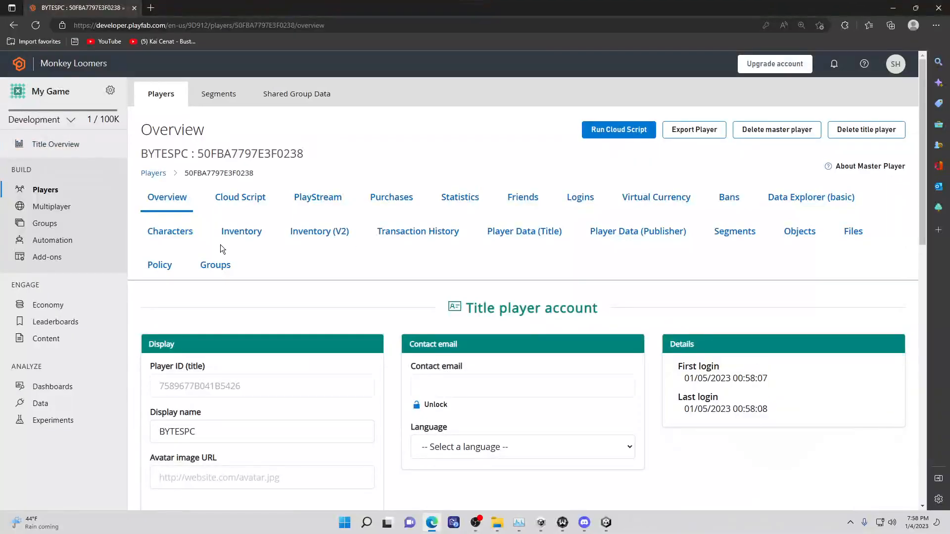
Switch back to Unity, run the Forest scene again to test the ban, and stop play mode.
{"action": "left_click", "coordinate": [893, 7]}
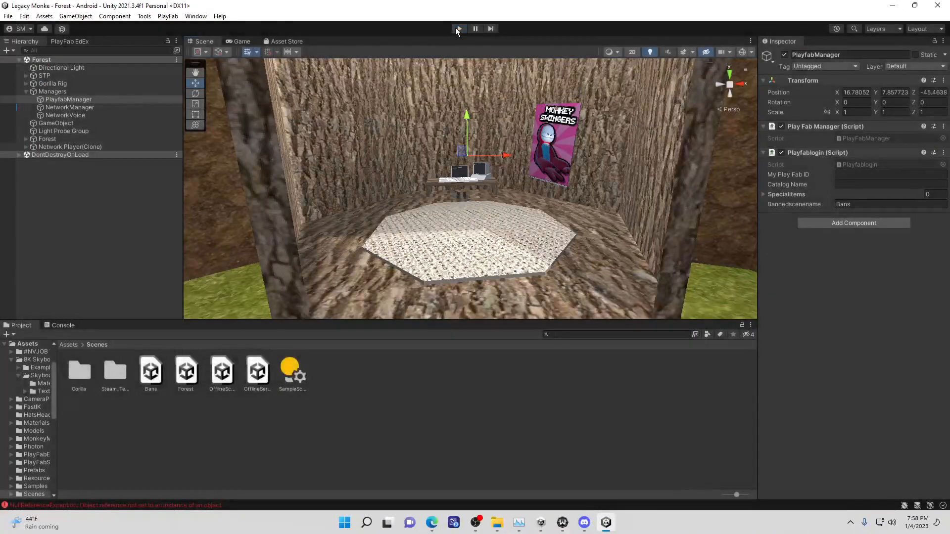
{"action": "left_click", "coordinate": [457, 30]}
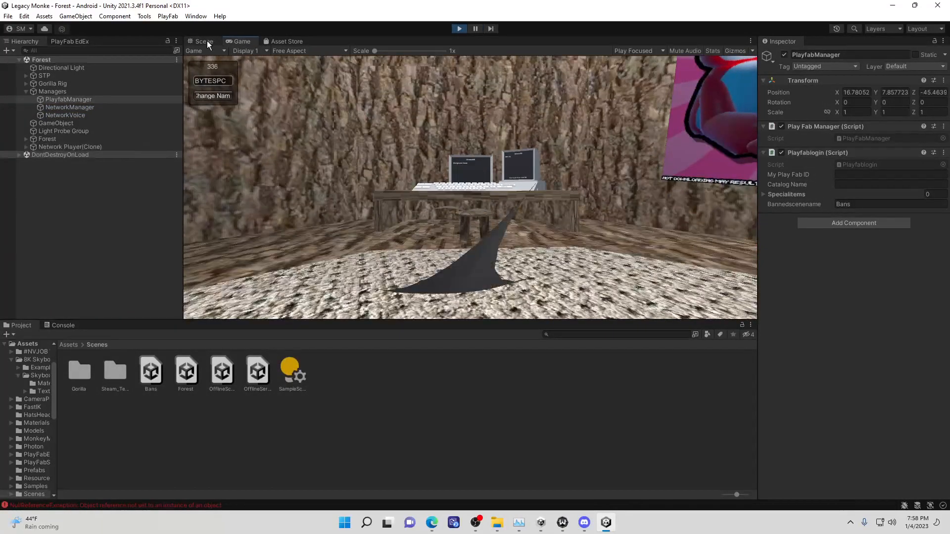
{"action": "left_click", "coordinate": [204, 42]}
{"action": "left_click", "coordinate": [460, 28]}
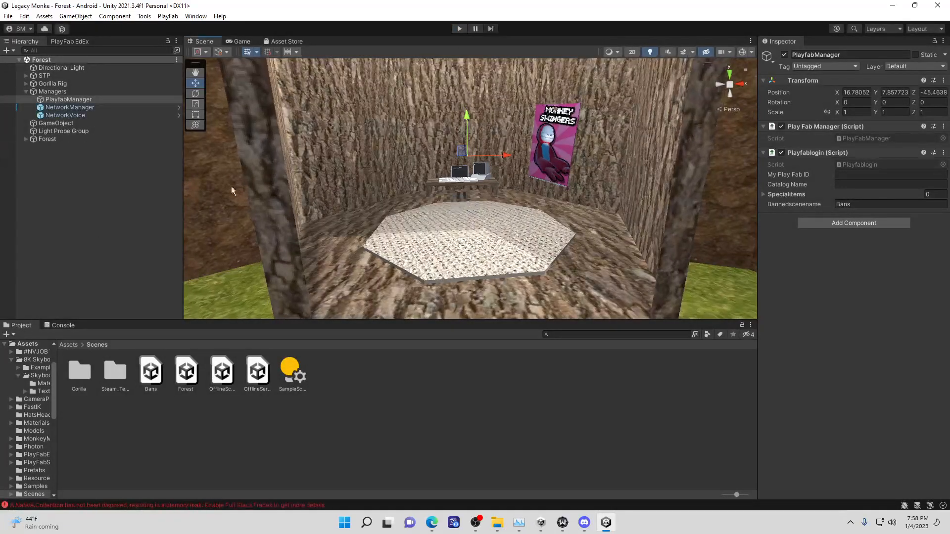
{"action": "right_click_drag", "start_coordinate": [231, 186], "coordinate": [226, 188]}
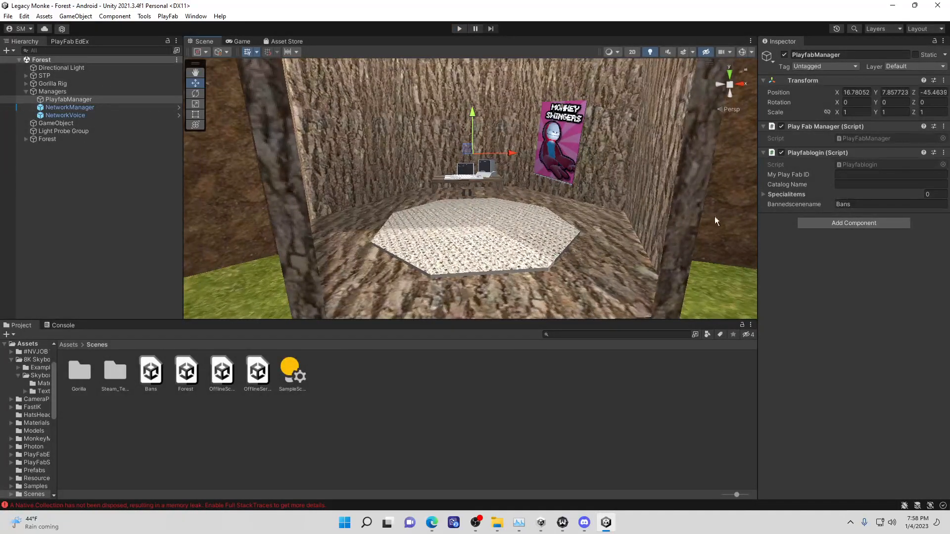
Copy the PlayfabManager object from the Forest scene and paste it into the Bans scene.
{"action": "left_click", "coordinate": [71, 100]}
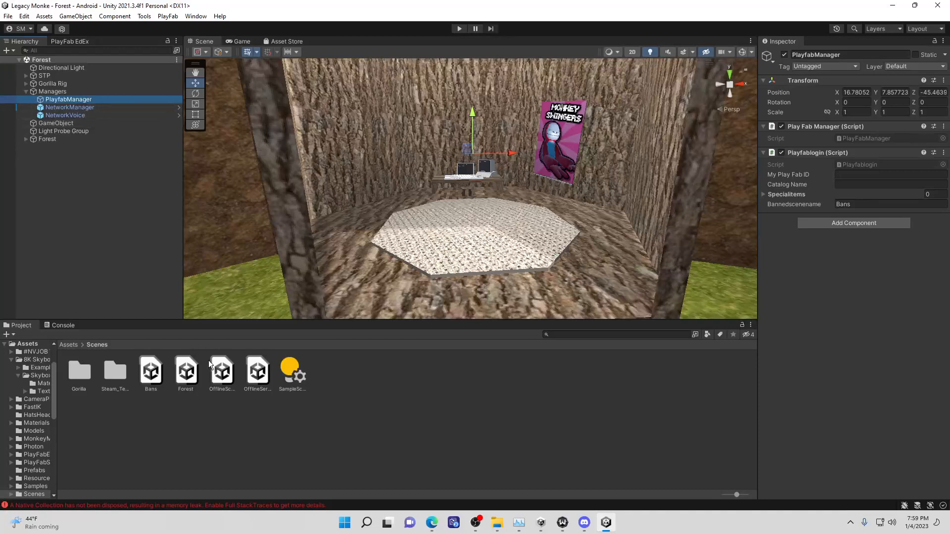
{"action": "double_click", "coordinate": [151, 374]}
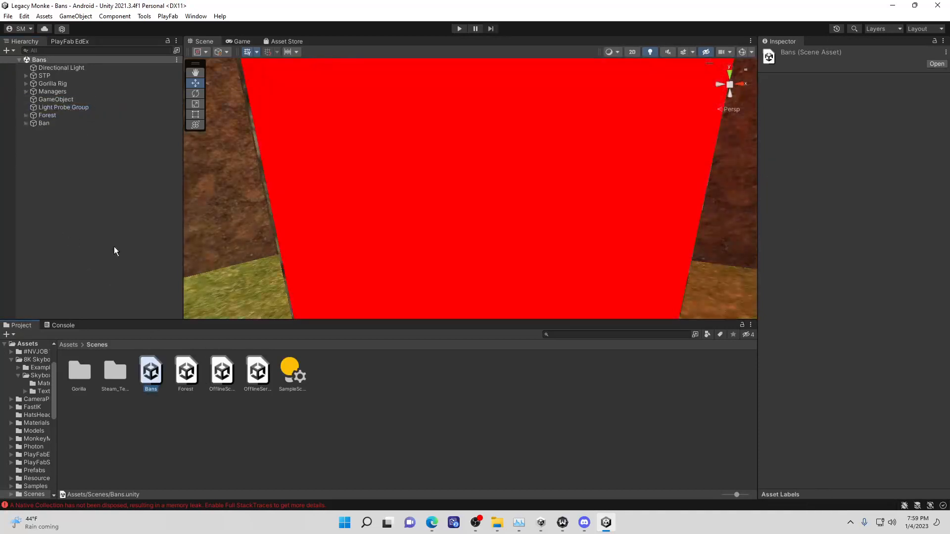
{"action": "left_click", "coordinate": [113, 246]}
{"action": "key", "text": "ctrl+v"}
{"action": "left_click", "coordinate": [46, 148]}
{"action": "left_click", "coordinate": [47, 132]}
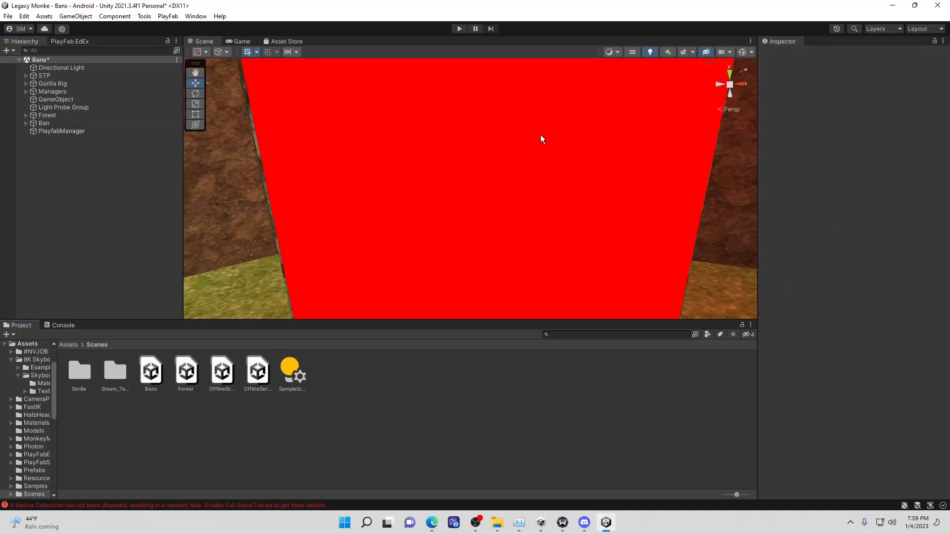
Test-run the Bans scene while checking its PlayfabManager component settings and the console log.
{"action": "left_click", "coordinate": [459, 28]}
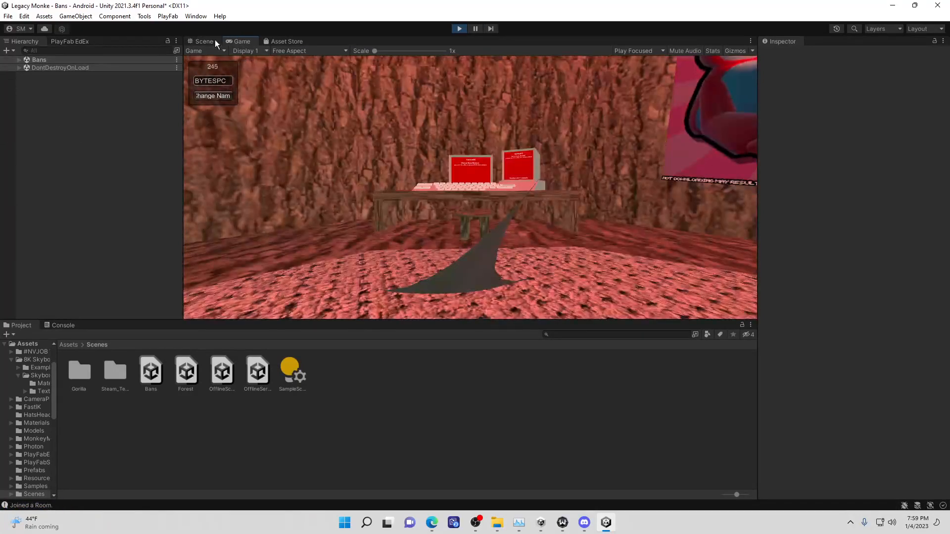
{"action": "left_click", "coordinate": [18, 60]}
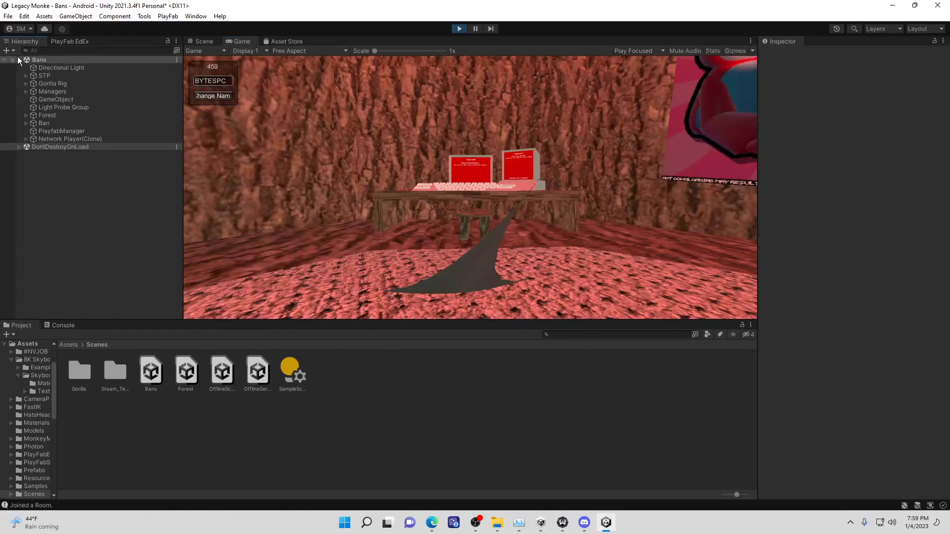
{"action": "left_click", "coordinate": [58, 140]}
{"action": "left_click", "coordinate": [61, 130]}
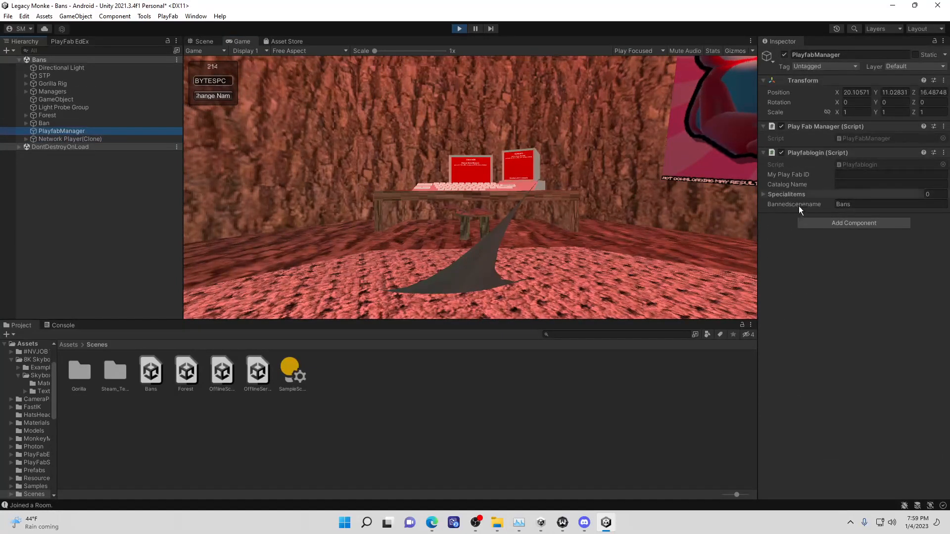
{"action": "left_click", "coordinate": [137, 505]}
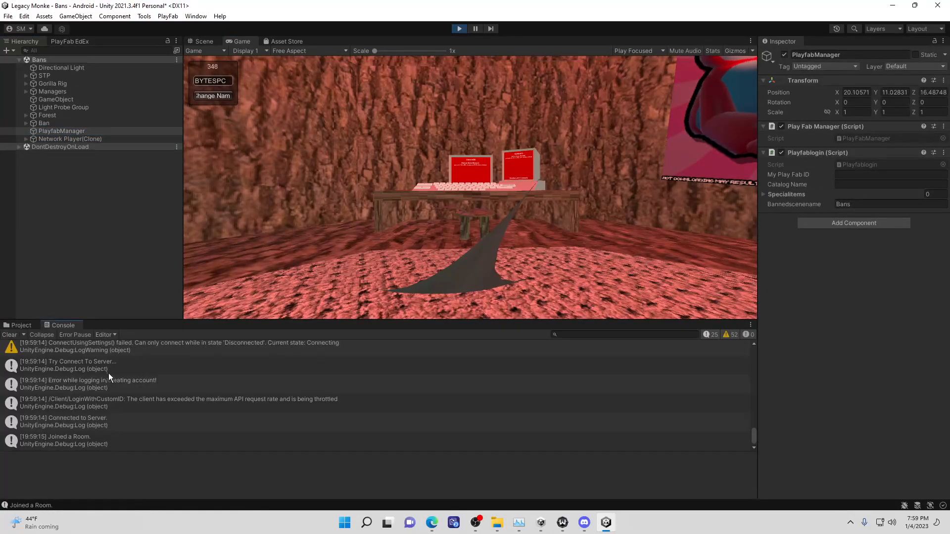
{"action": "left_click", "coordinate": [29, 325]}
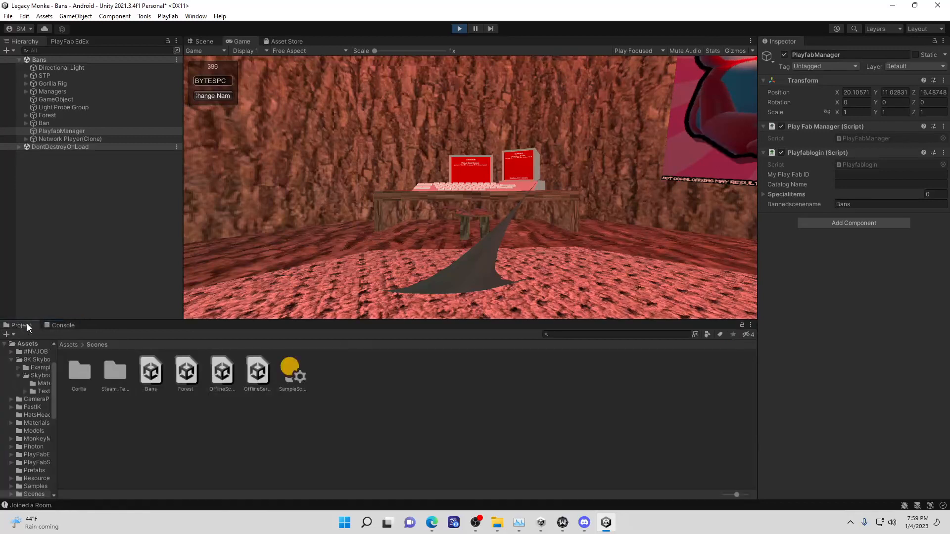
{"action": "left_click", "coordinate": [460, 28]}
Open the Forest scene, saving the changes to Bans, and run it to view the player inside the tree room.
{"action": "double_click", "coordinate": [184, 392]}
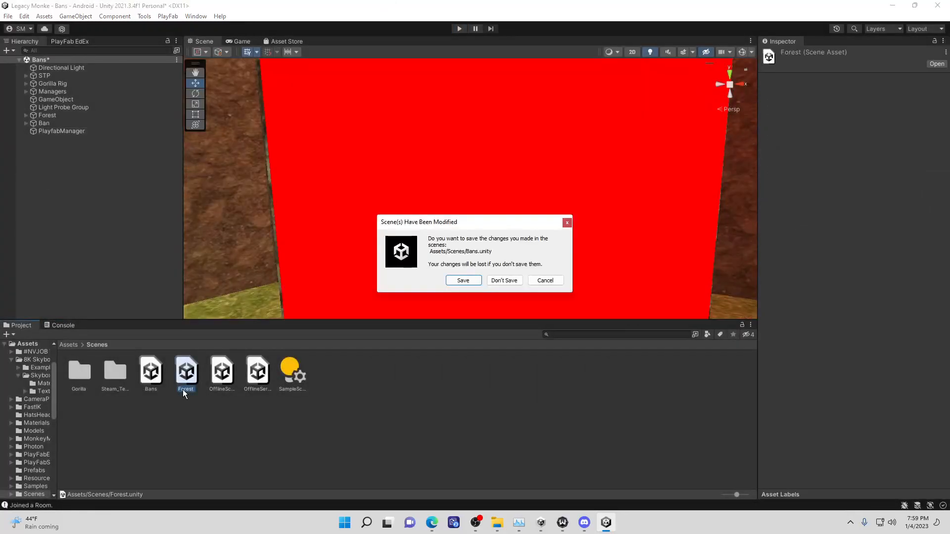
{"action": "left_click", "coordinate": [471, 280]}
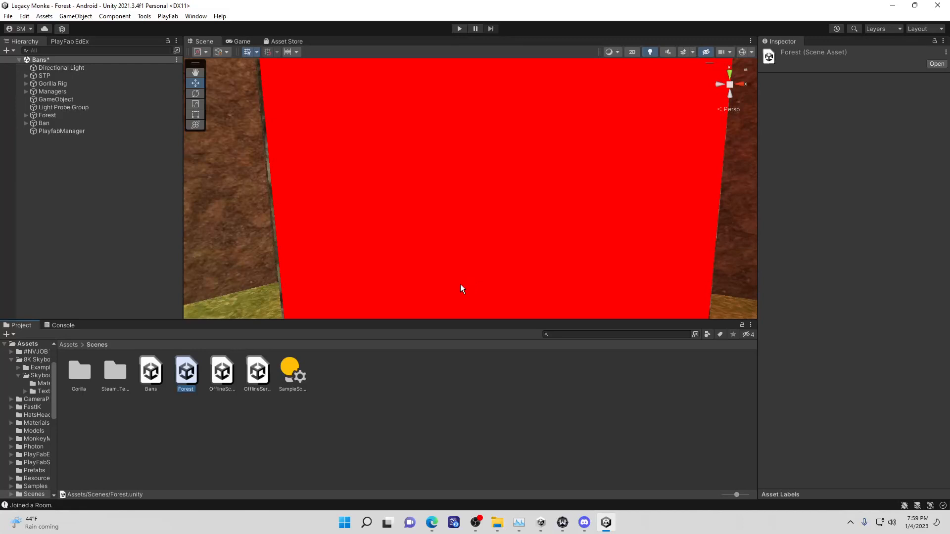
{"action": "left_click", "coordinate": [459, 28]}
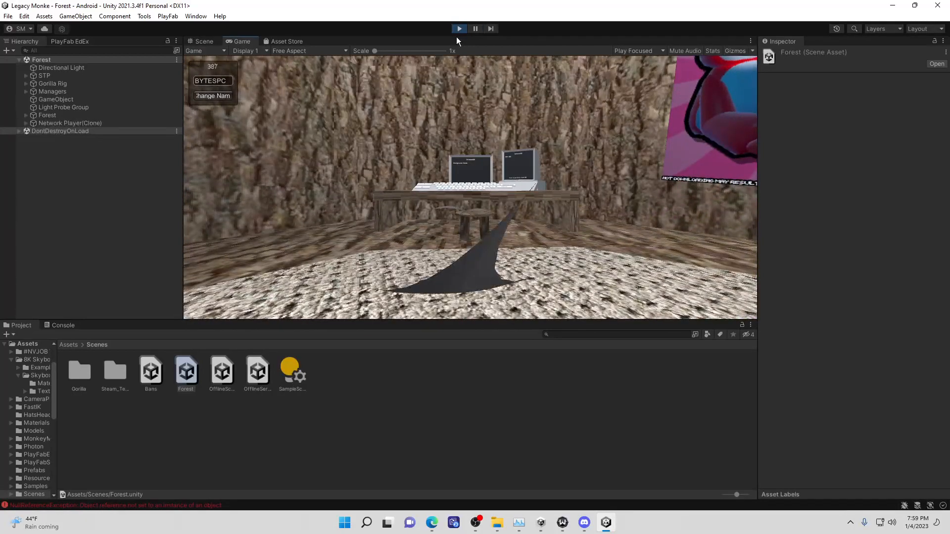
{"action": "left_click", "coordinate": [203, 42]}
{"action": "scroll", "coordinate": [460, 171], "scroll_direction": "down", "scroll_amount": 3}
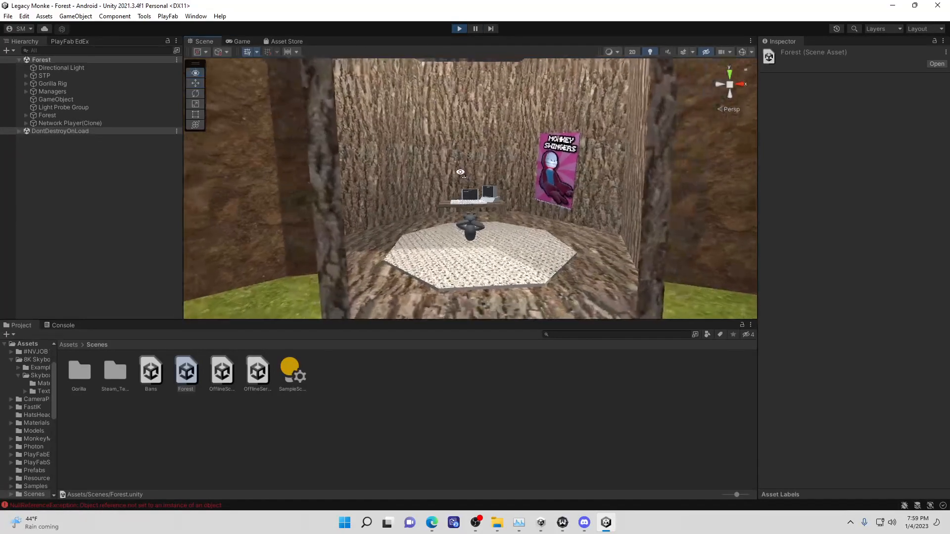
{"action": "right_click_drag", "start_coordinate": [575, 161], "coordinate": [488, 201]}
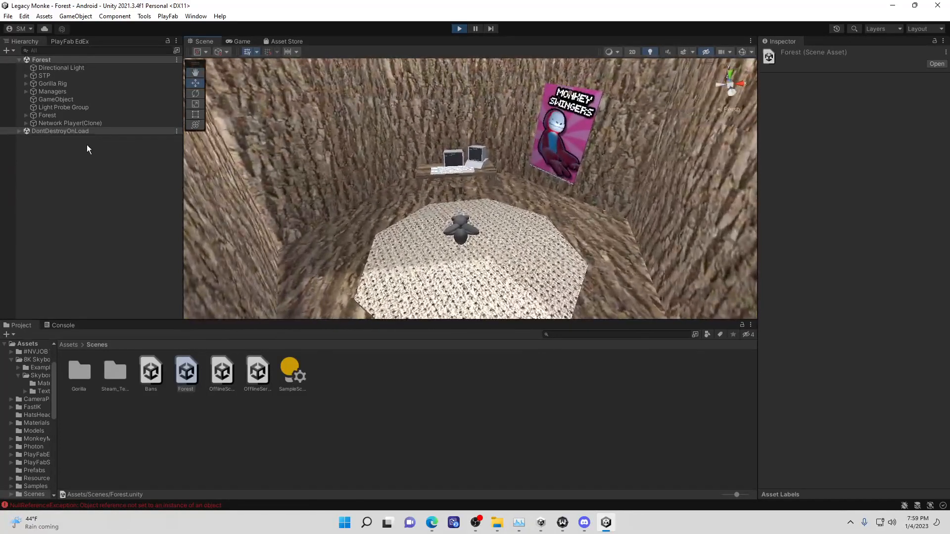
Inspect the banned scene name on the PlayfabManager under Managers in the running Forest scene.
{"action": "left_click", "coordinate": [55, 91]}
{"action": "left_click", "coordinate": [26, 91]}
{"action": "left_click", "coordinate": [68, 100]}
{"action": "left_click", "coordinate": [841, 203]}
{"action": "left_click", "coordinate": [240, 422]}
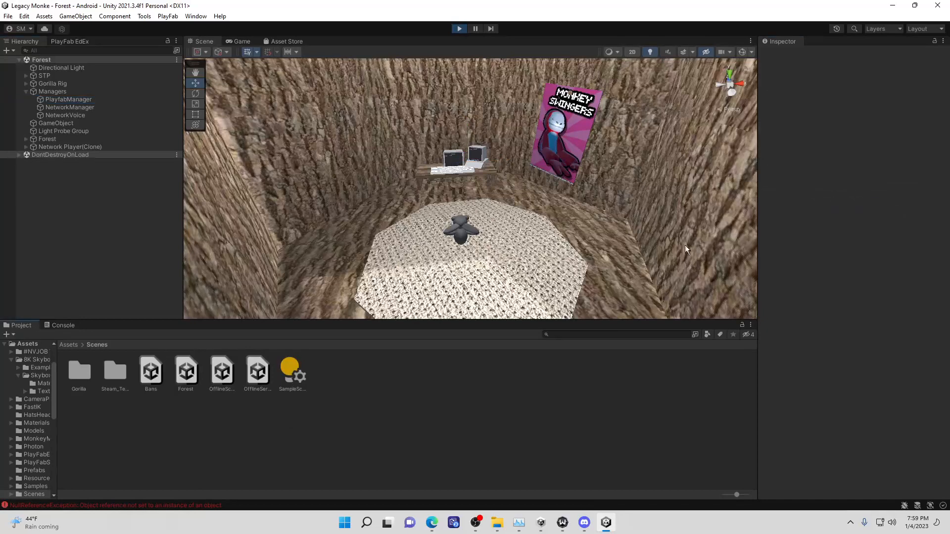
{"action": "key", "text": "ctrl+z"}
{"action": "left_click", "coordinate": [884, 204]}
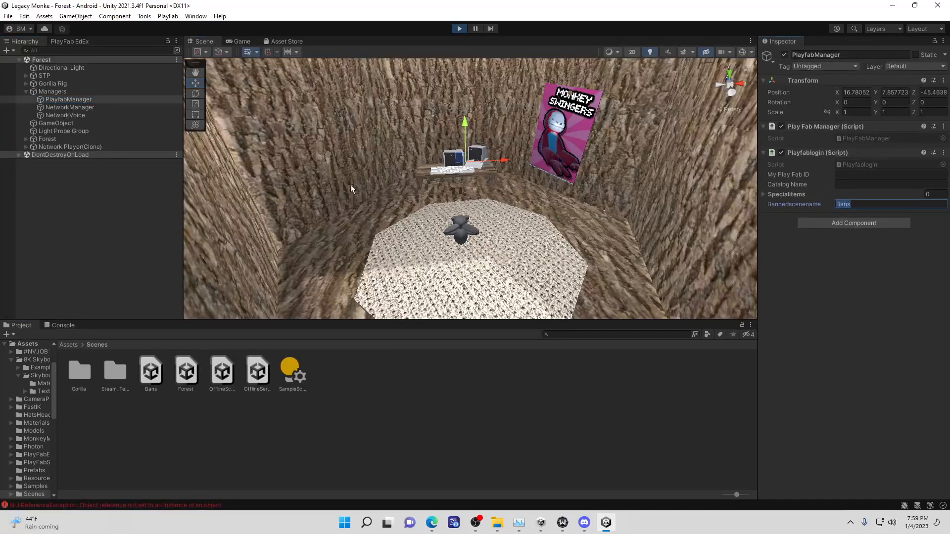
Stop play mode and rename the Bans scene asset to MonkeyBans.
{"action": "right_click", "coordinate": [158, 381]}
{"action": "left_click", "coordinate": [217, 147]}
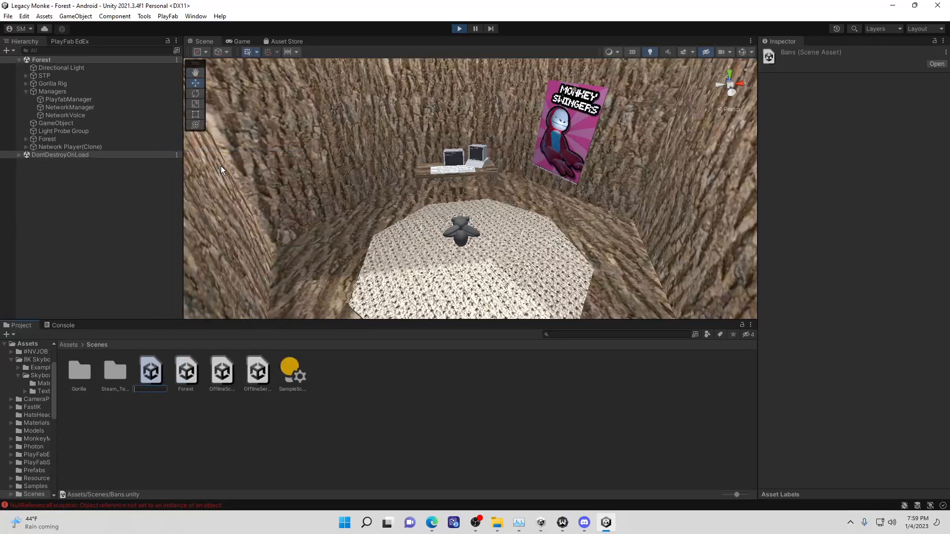
{"action": "left_click", "coordinate": [459, 28]}
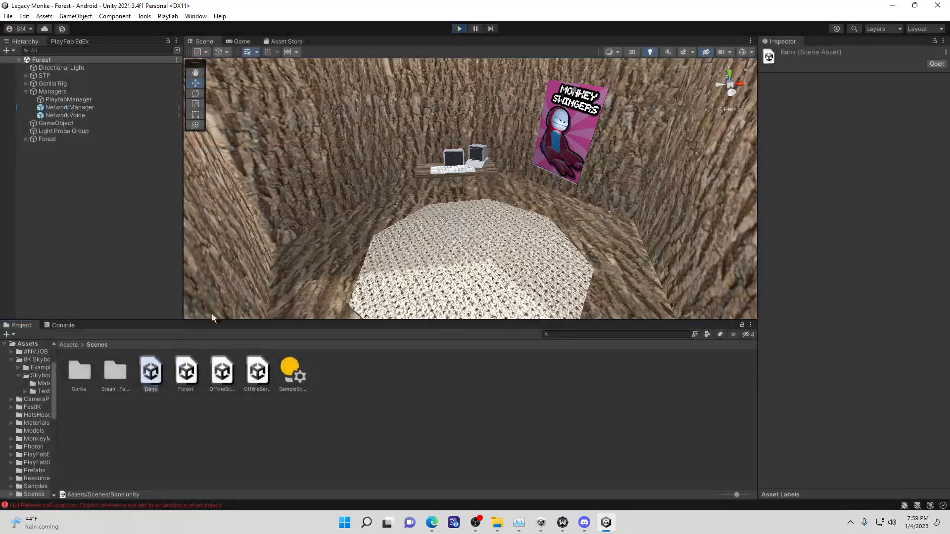
{"action": "right_click", "coordinate": [156, 365]}
{"action": "left_click", "coordinate": [196, 134]}
{"action": "key", "text": "BackSpace"}
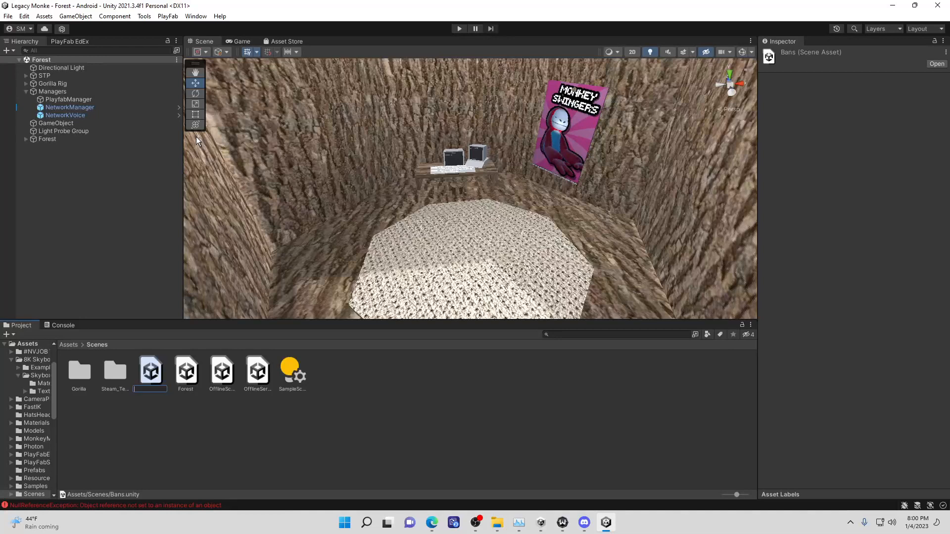
{"action": "type", "text": "MonkeyBans"}
{"action": "key", "text": "Return"}
{"action": "left_click", "coordinate": [350, 433]}
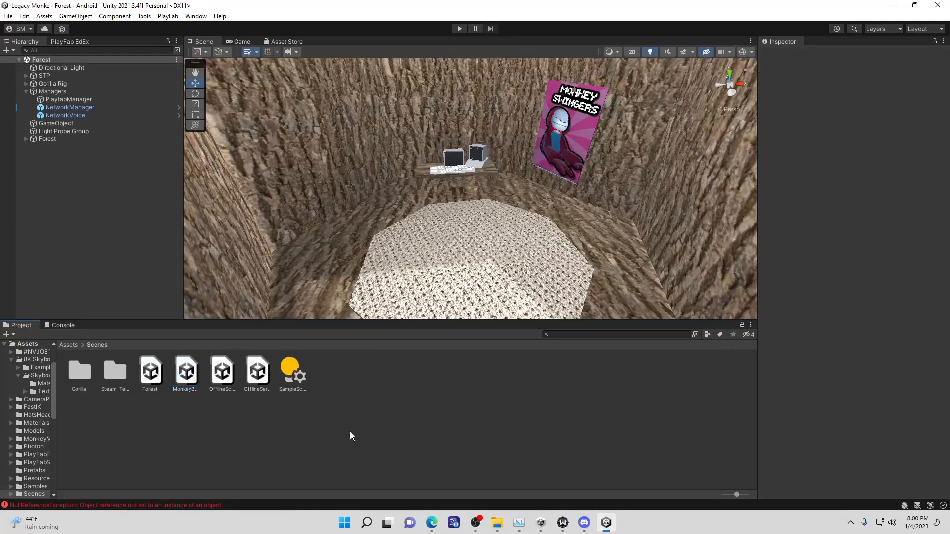
Set the PlayfabManager's banned scene name to MonkeyBans and save the Forest scene.
{"action": "left_click", "coordinate": [62, 132]}
{"action": "left_click", "coordinate": [64, 123]}
{"action": "left_click", "coordinate": [78, 100]}
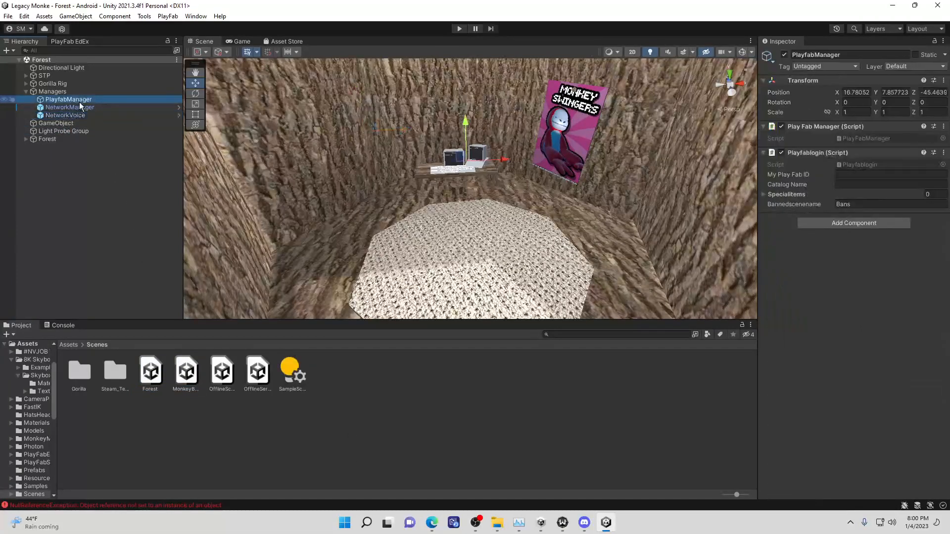
{"action": "left_click", "coordinate": [841, 205]}
{"action": "type", "text": "Monke"}
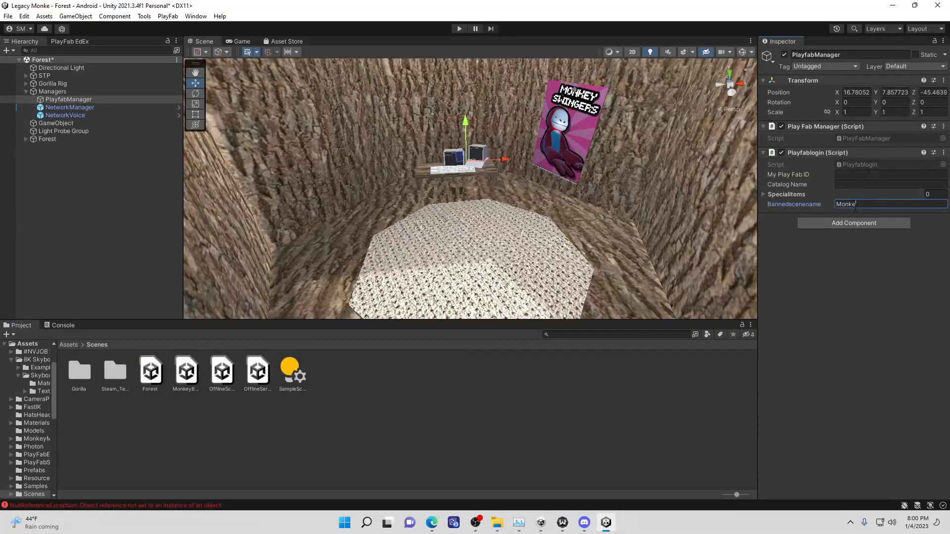
{"action": "type", "text": "yBans"}
{"action": "left_click", "coordinate": [350, 207]}
{"action": "key", "text": "ctrl+s"}
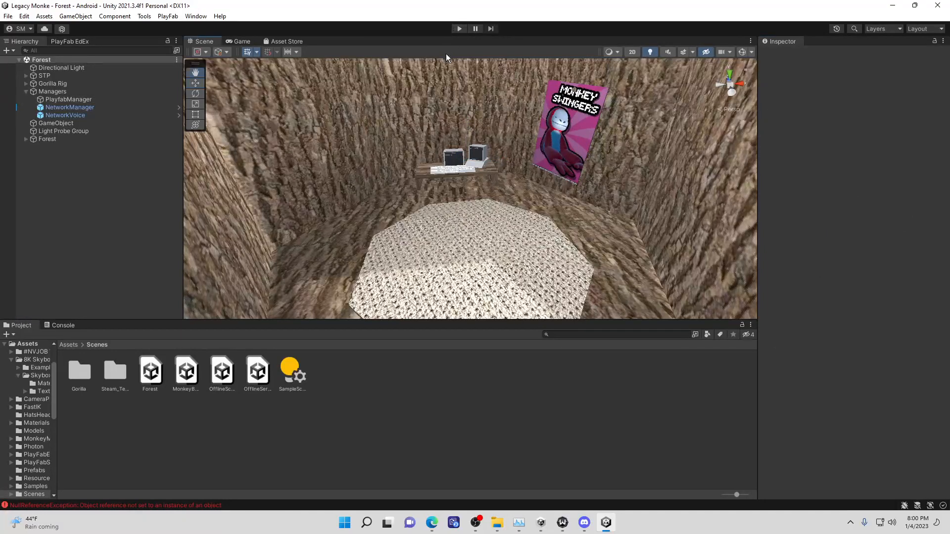
{"action": "right_click_drag", "start_coordinate": [468, 208], "coordinate": [189, 124]}
{"action": "key", "text": "w"}
{"action": "key", "text": "s"}
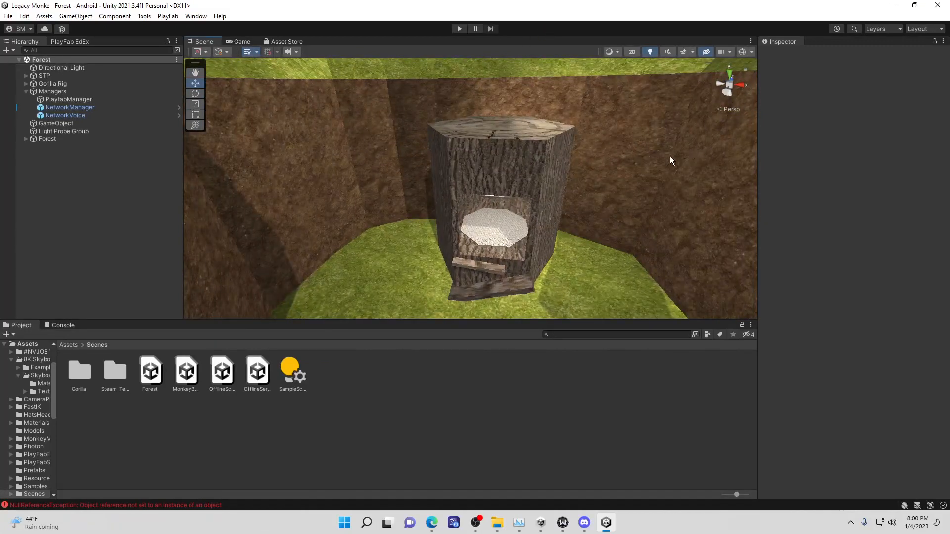
{"action": "right_click_drag", "start_coordinate": [565, 186], "coordinate": [594, 206]}
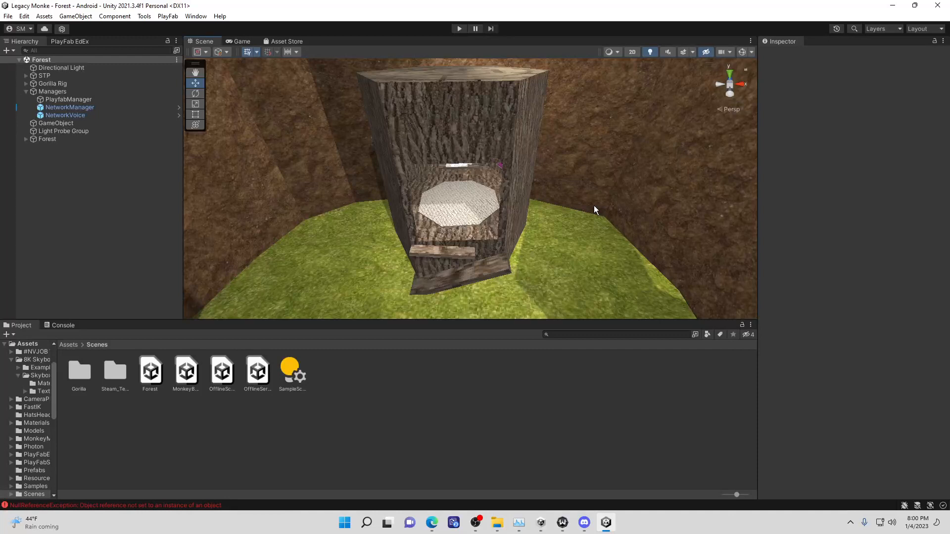
Switch to Edge, open the account's own YouTube channel page in a new tab, and return to Unity.
{"action": "left_click", "coordinate": [431, 523]}
{"action": "left_click", "coordinate": [151, 7]}
{"action": "type", "text": "y"}
{"action": "key", "text": "Return"}
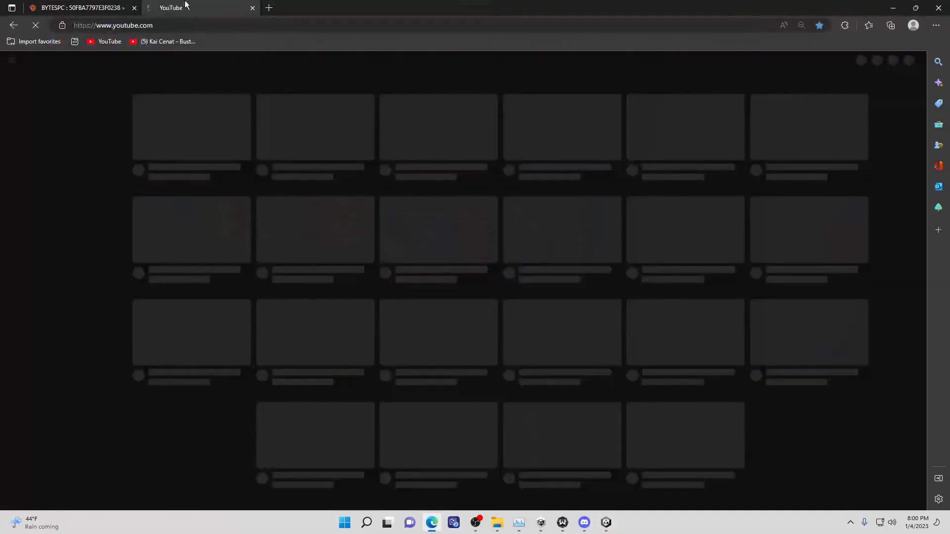
{"action": "left_click", "coordinate": [909, 60]}
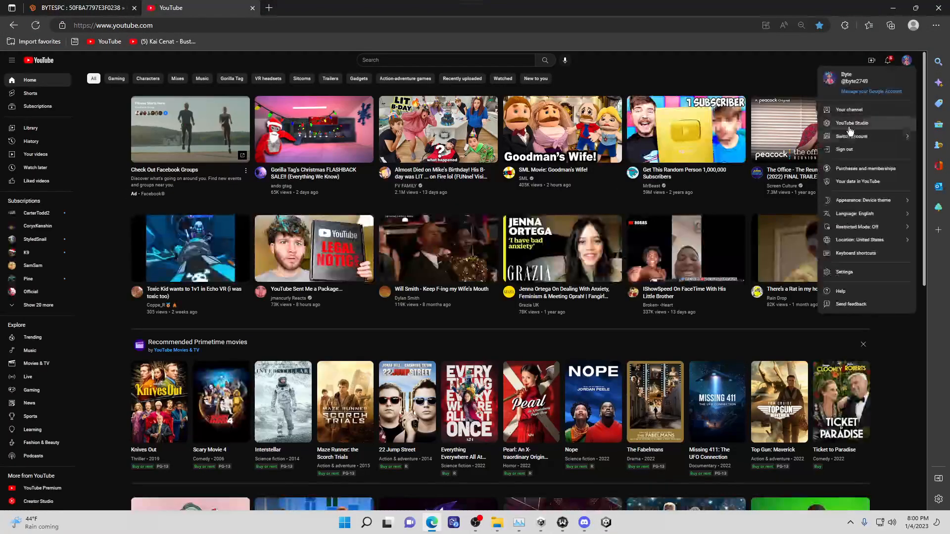
{"action": "left_click", "coordinate": [841, 123]}
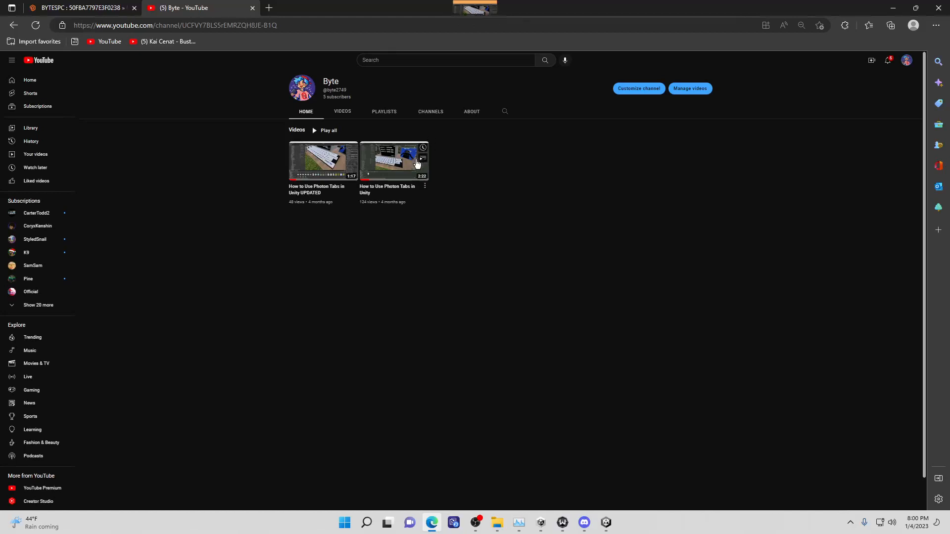
{"action": "left_click", "coordinate": [900, 4]}
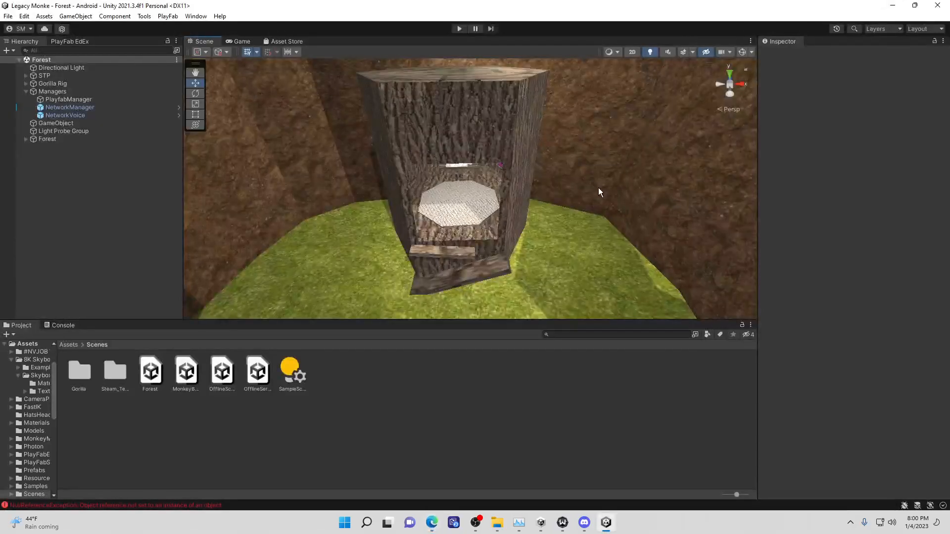